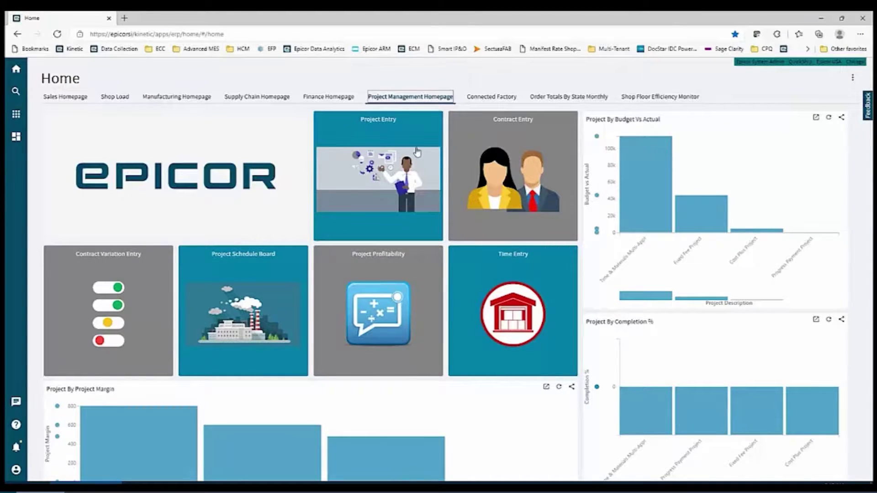
- Open the CAP1000 Capital Machine Project record in Project Entry
left_click(402, 161)
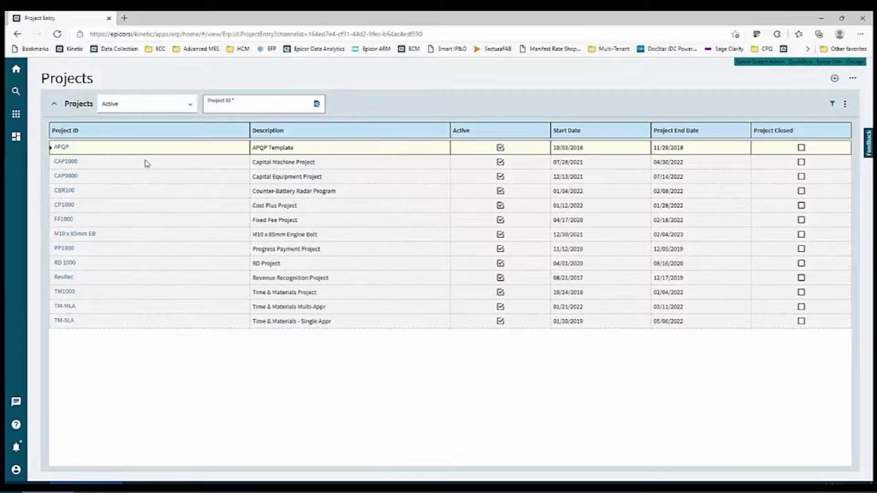
left_click(66, 163)
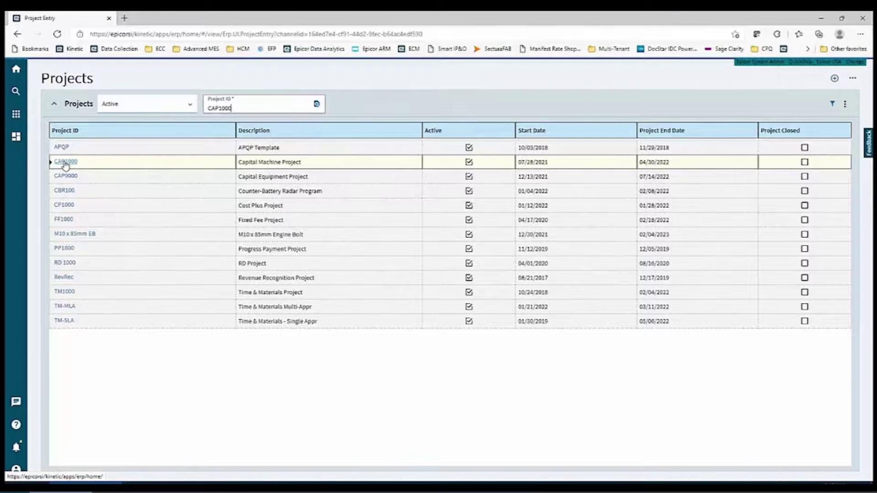
left_click(66, 162)
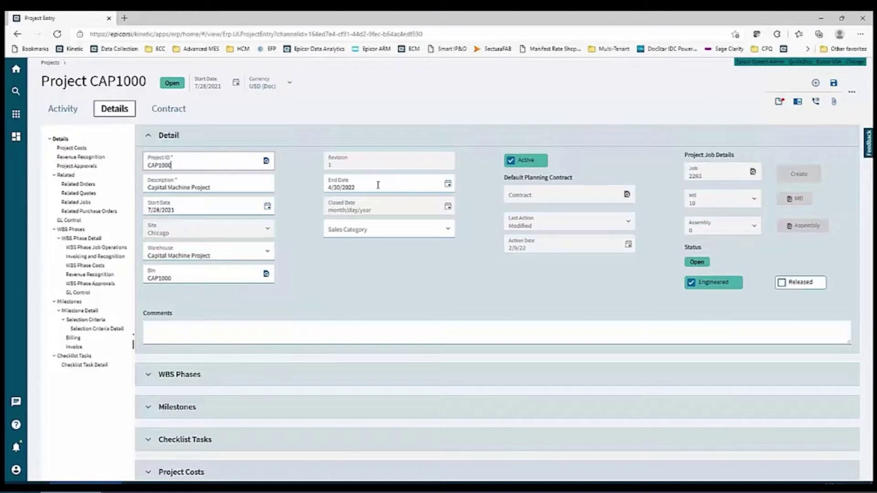
- Expand the project's WBS Phases section and review the phase statuses, dates, durations and jobs
scroll(357, 279, "down", 2)
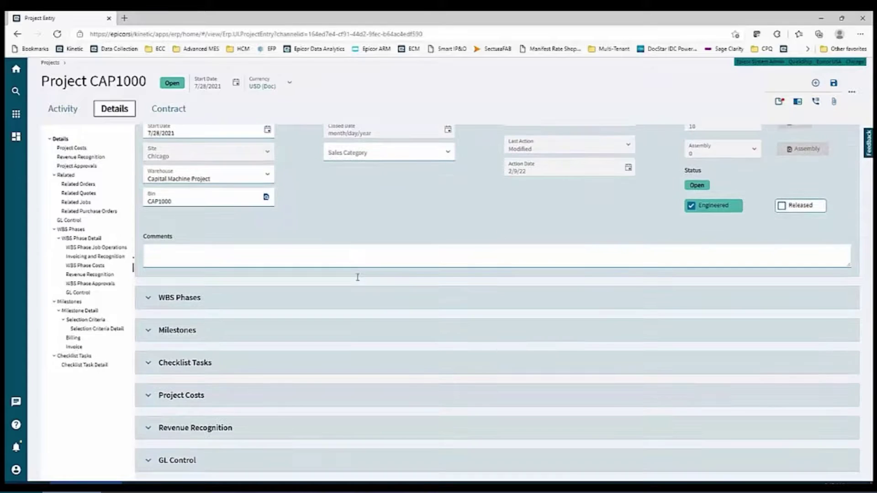
left_click(147, 298)
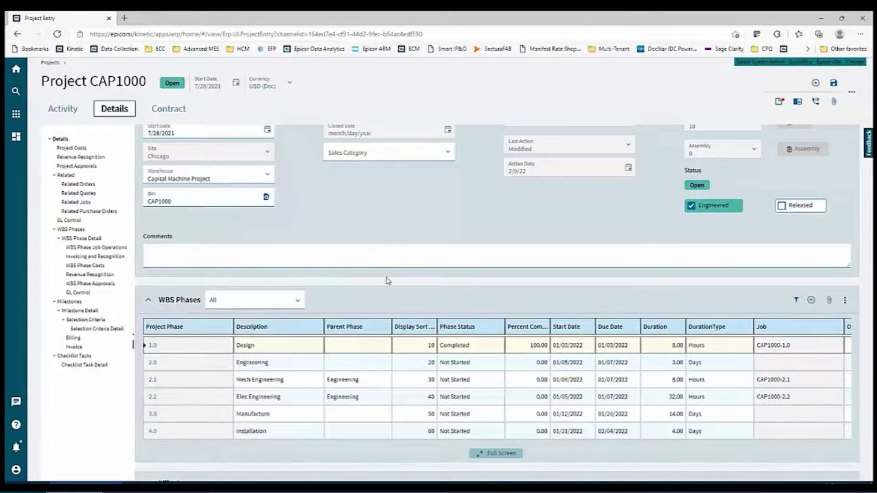
scroll(437, 252, "down", 2)
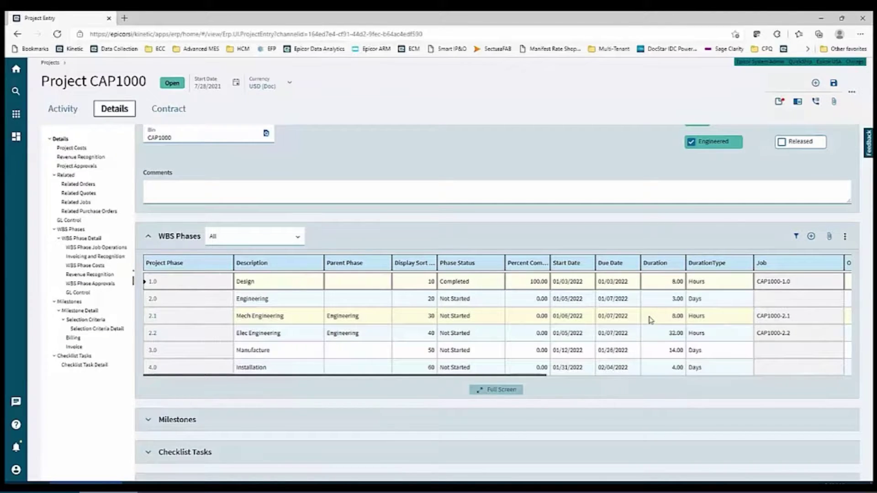
- Expand the Milestones section and examine the milestones and their billing types
left_click(147, 423)
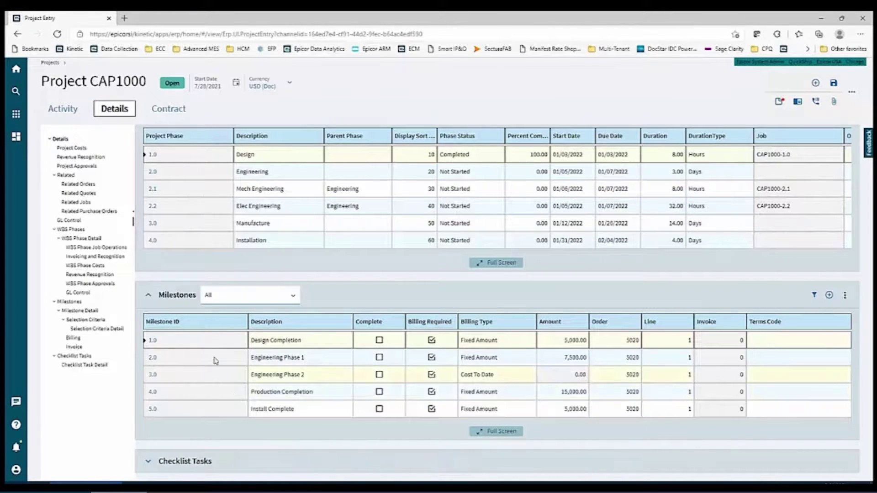
left_click(219, 341)
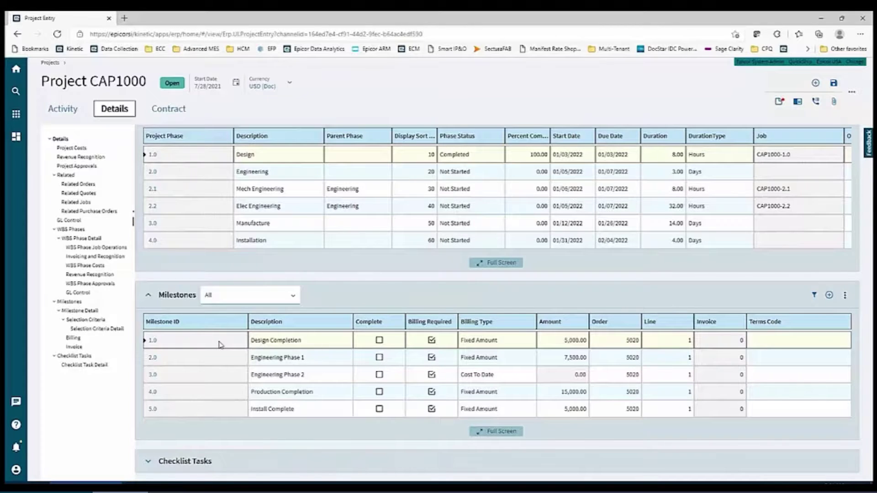
left_click(224, 392)
left_click(488, 342)
left_click(516, 379)
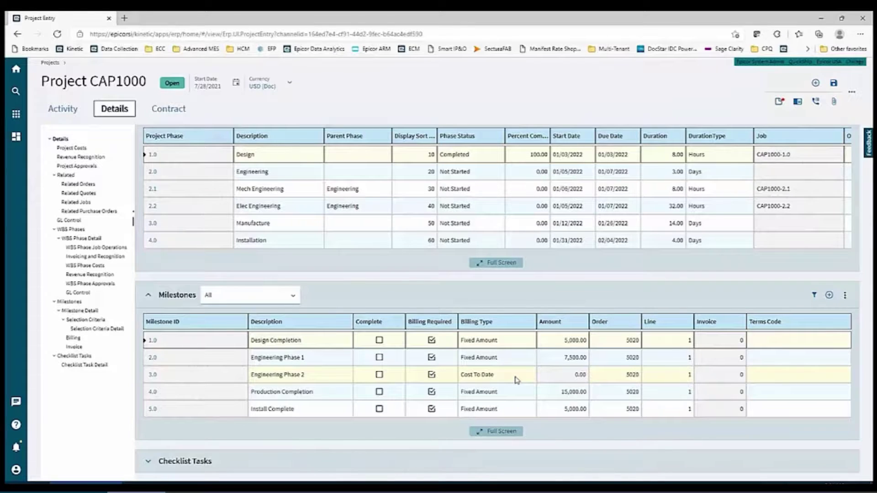
- Expand the Checklist Tasks section and review the listed sign-off, documentation and kitting tasks
scroll(185, 388, "down", 3)
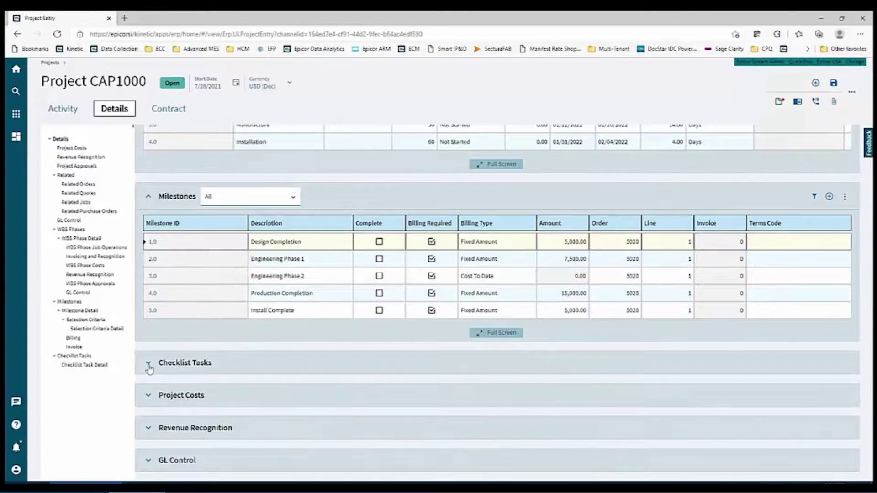
left_click(148, 365)
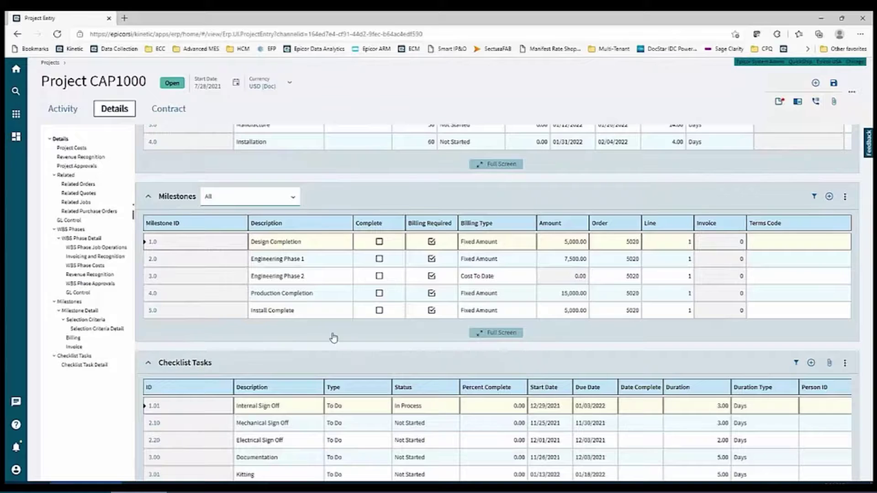
scroll(334, 338, "down", 4)
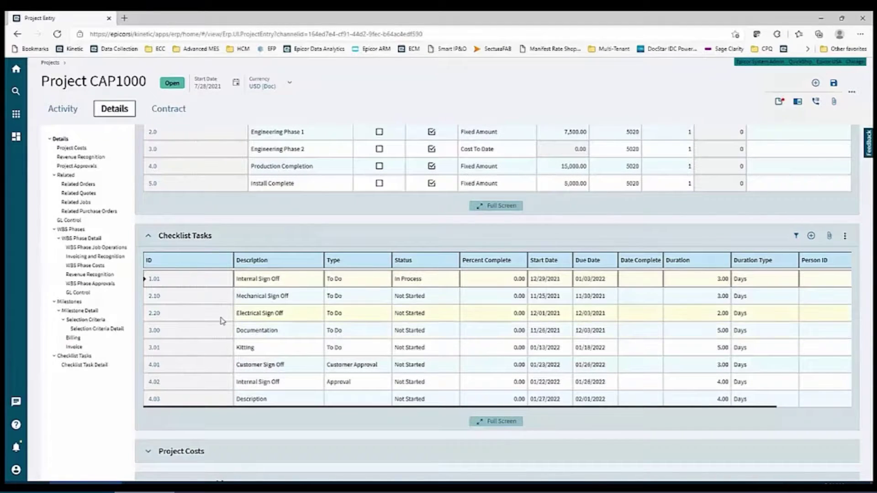
left_click(197, 285)
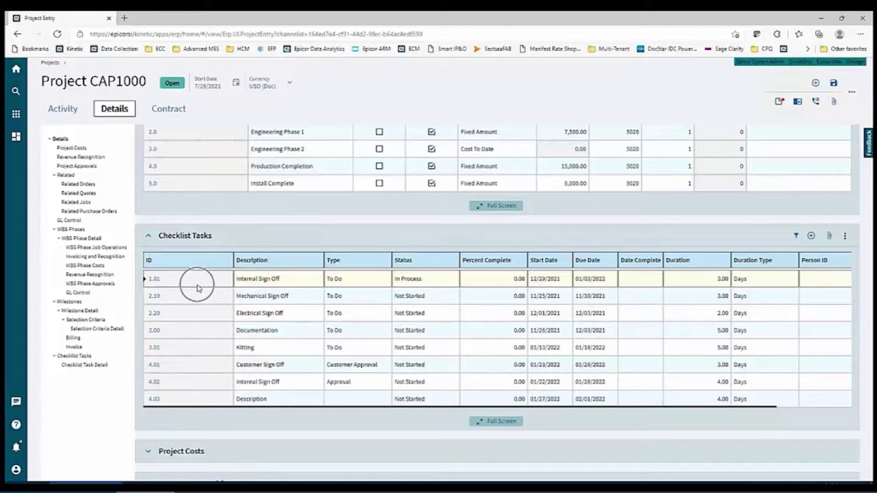
left_click(192, 368)
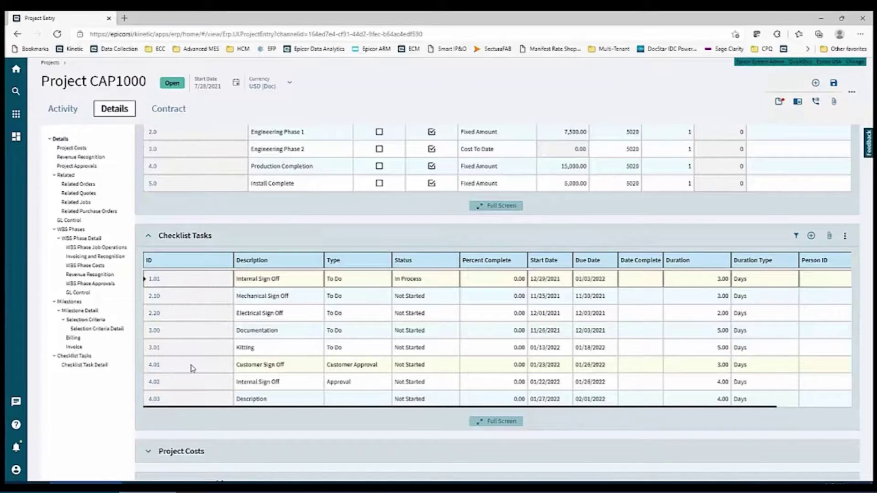
- Open checklist task 1.01 Internal Sign Off and view the available checklist task types without changing the type
left_click(152, 279)
left_click(153, 279)
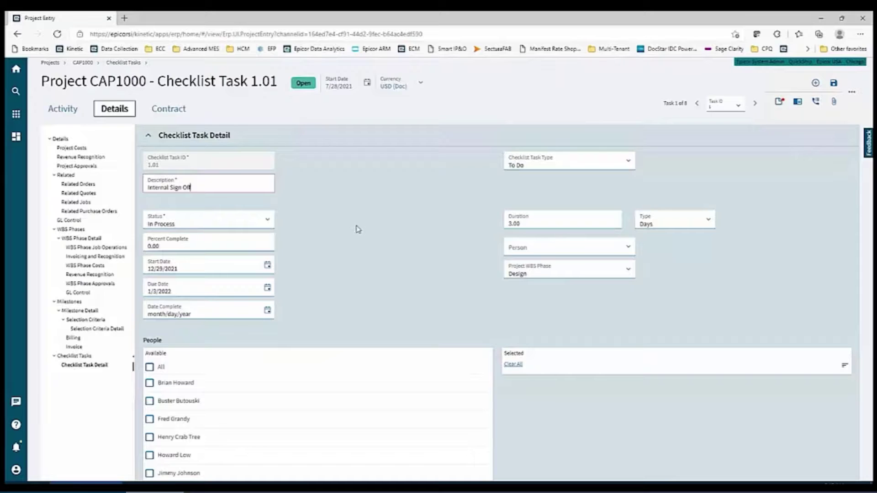
left_click(631, 164)
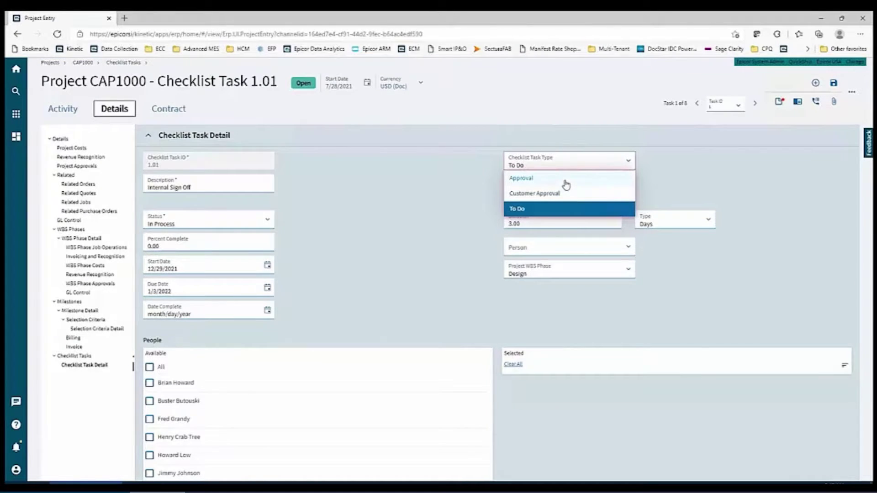
left_click(400, 237)
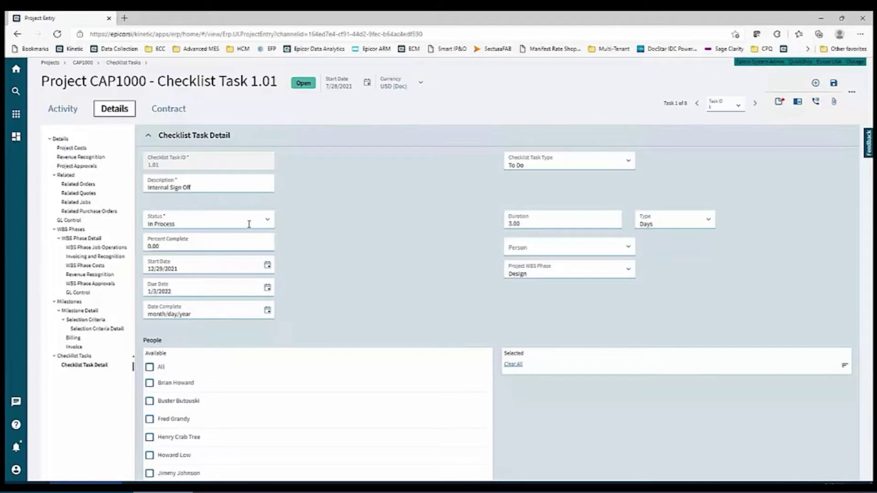
- Assign the first, fifth and seventh people in the original available list to checklist task 1.01 and save it
scroll(313, 263, "down", 2)
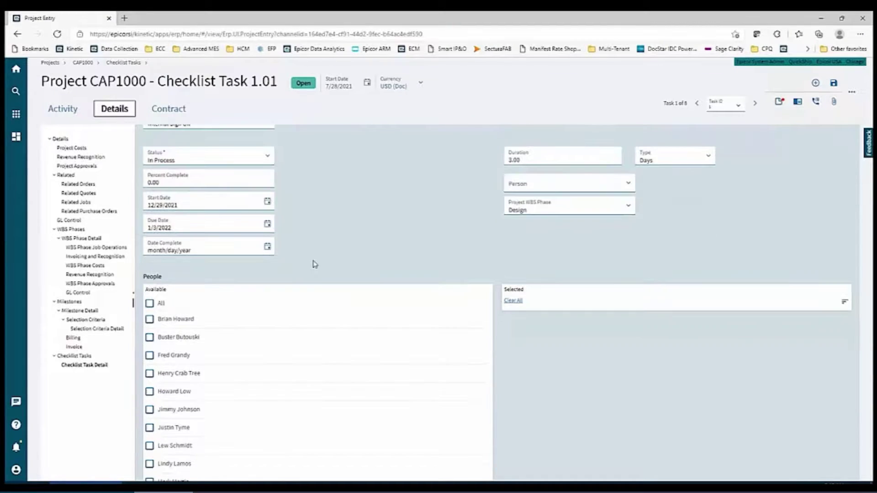
left_click(149, 319)
left_click(149, 373)
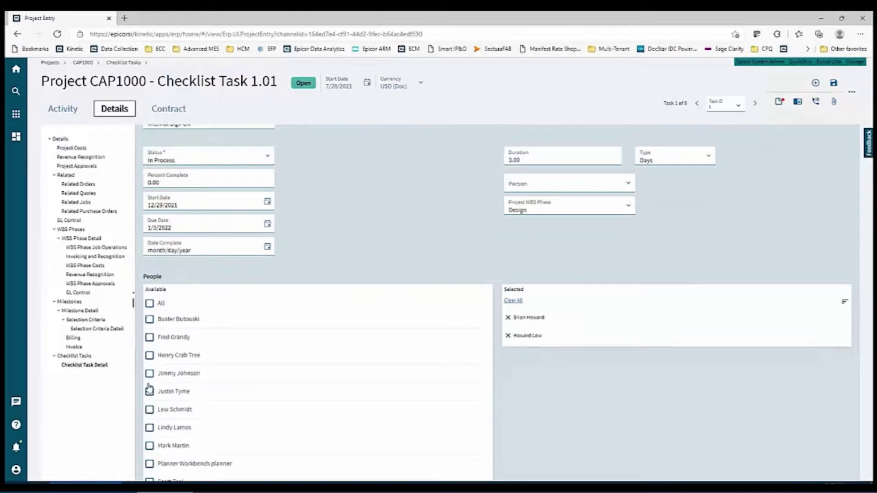
left_click(149, 392)
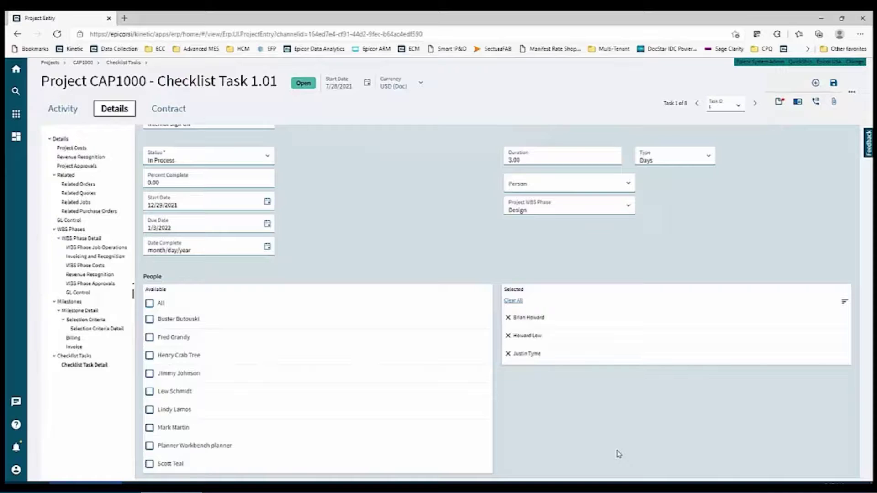
left_click(835, 85)
scroll(760, 299, "up", 2)
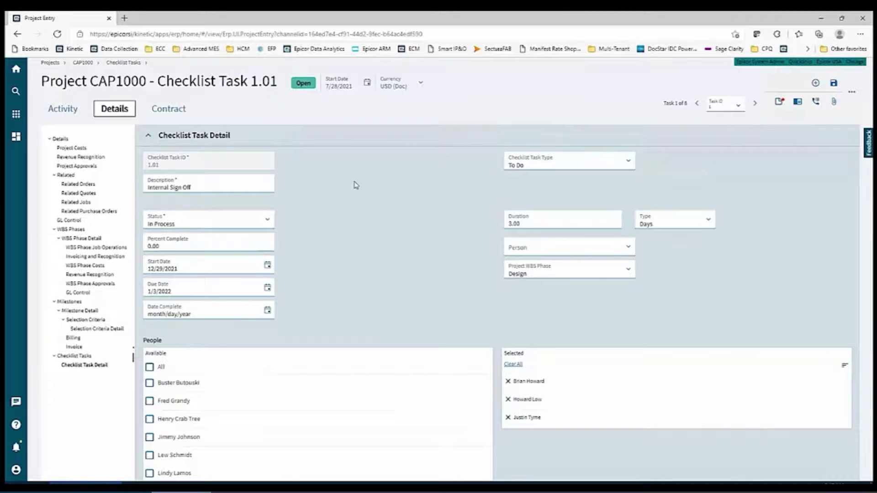
- Open the project's related documents, expand related quotes, jobs and purchase orders, and review them with the related orders
left_click(69, 176)
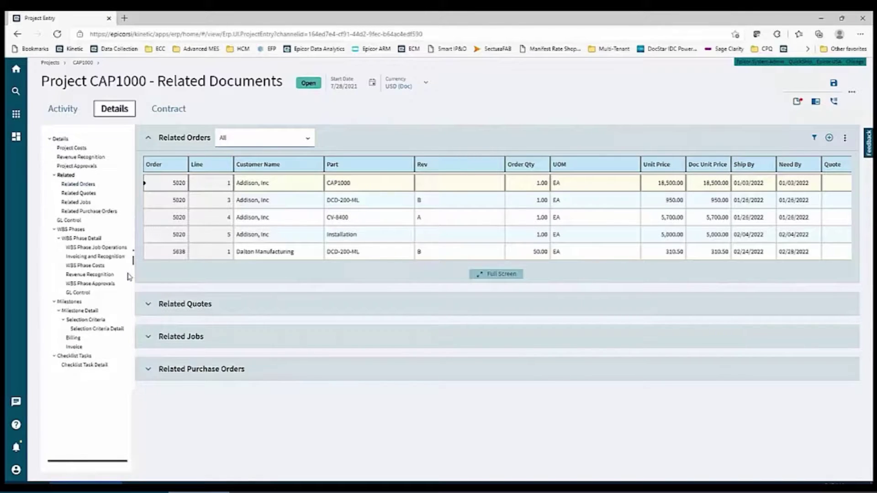
left_click(147, 306)
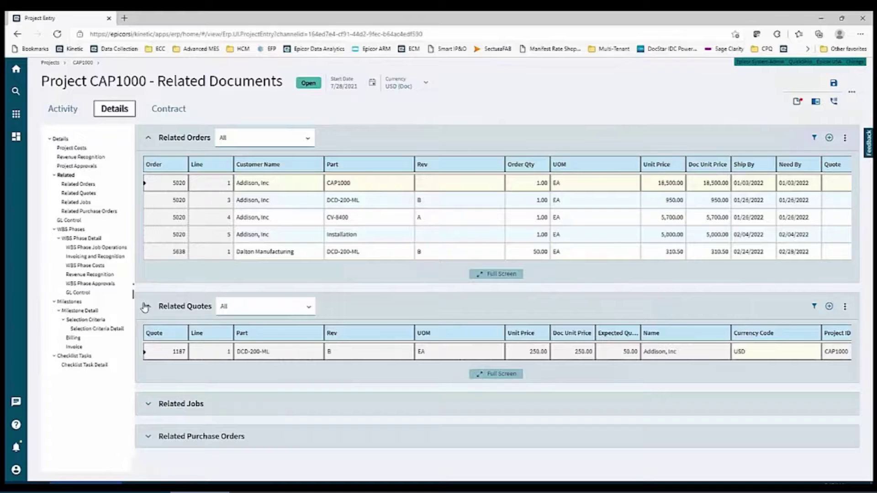
left_click(146, 404)
scroll(364, 377, "down", 3)
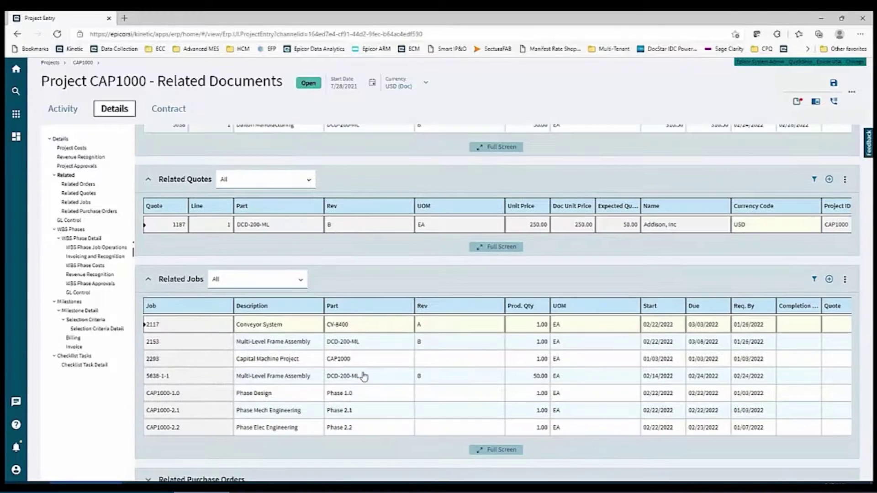
left_click(150, 462)
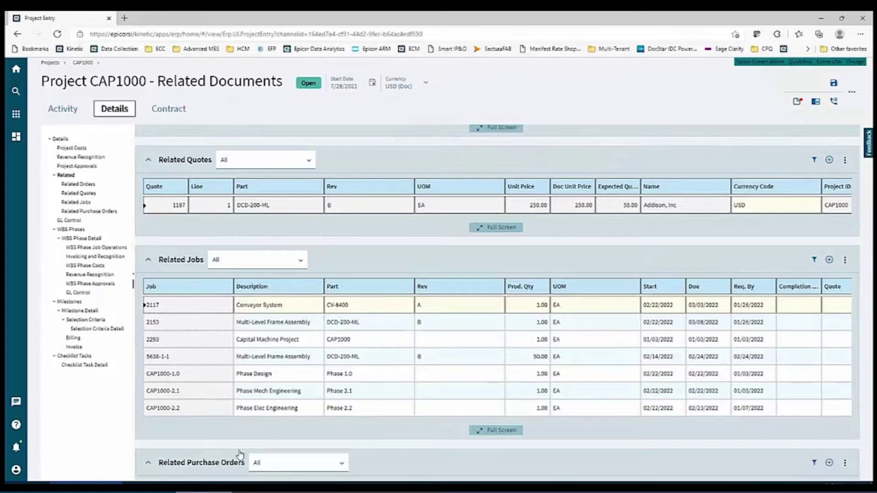
scroll(316, 445, "up", 3)
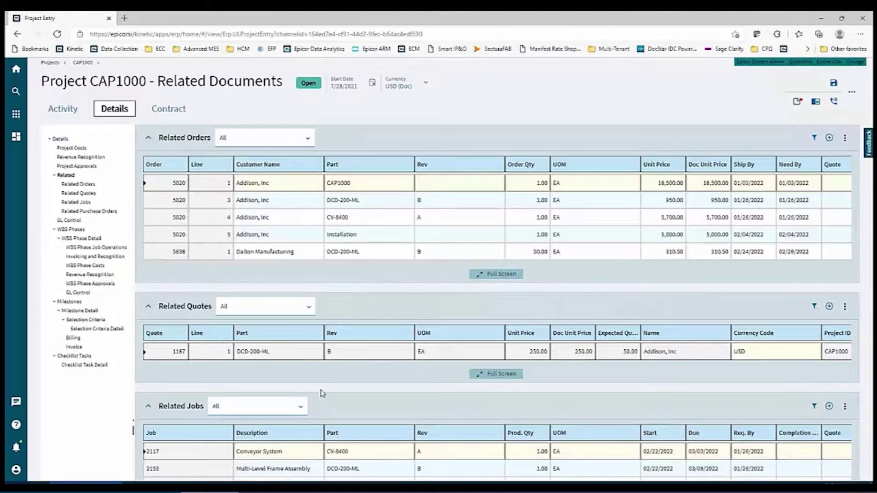
scroll(323, 393, "down", 5)
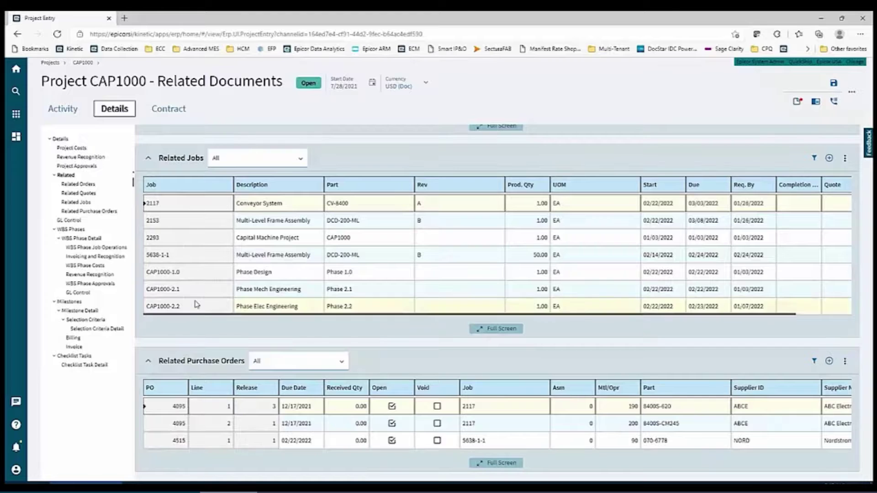
scroll(197, 302, "up", 4)
scroll(196, 301, "up", 2)
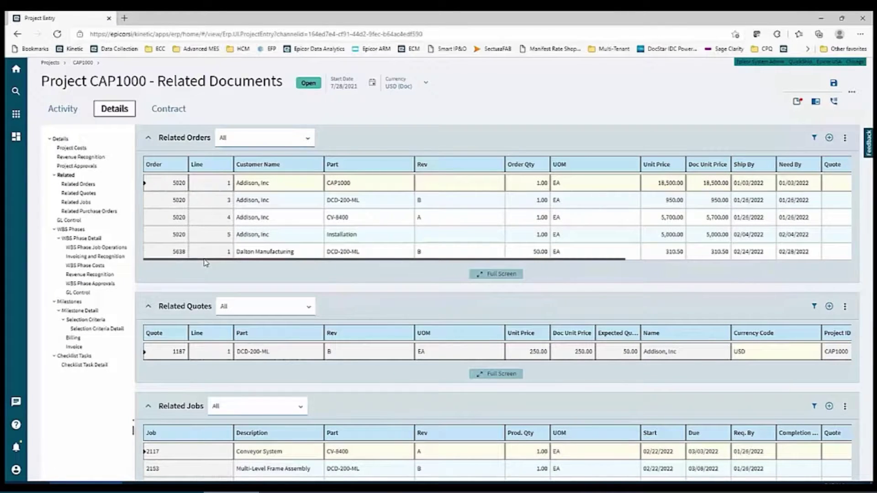
- Open the Project Costs page and examine the quoted, estimated, actual, cost to complete, projected and budget columns
left_click(84, 151)
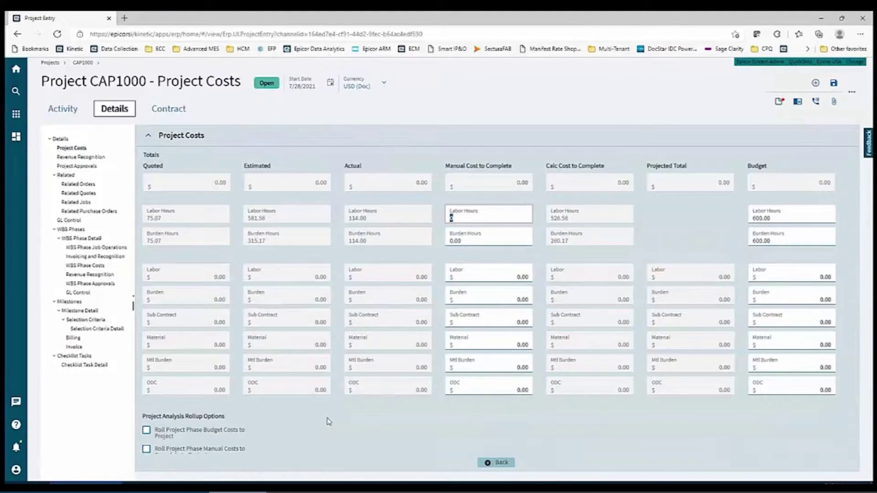
left_click(217, 342)
left_click(271, 332)
left_click(358, 332)
left_click(589, 349)
left_click(670, 322)
left_click(798, 307)
- Return to the main project details and launch the Project Schedule Board for CAP1000
left_click(65, 143)
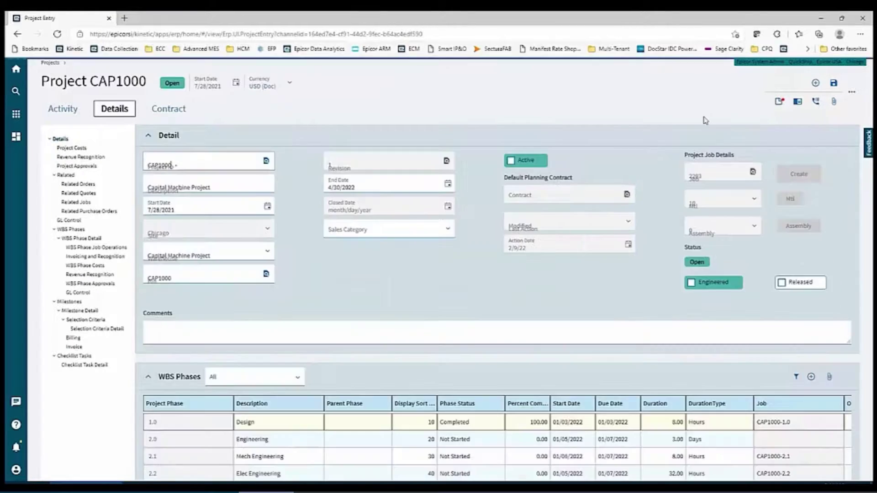
left_click(853, 94)
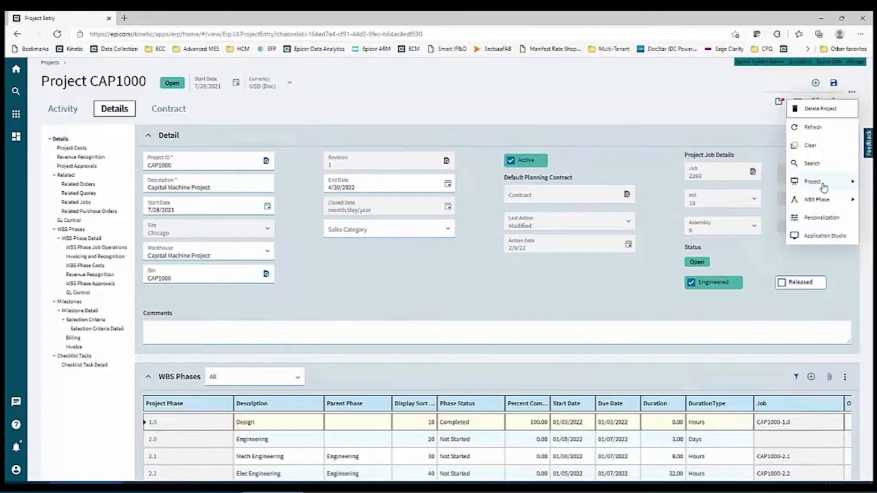
mouse_move(824, 185)
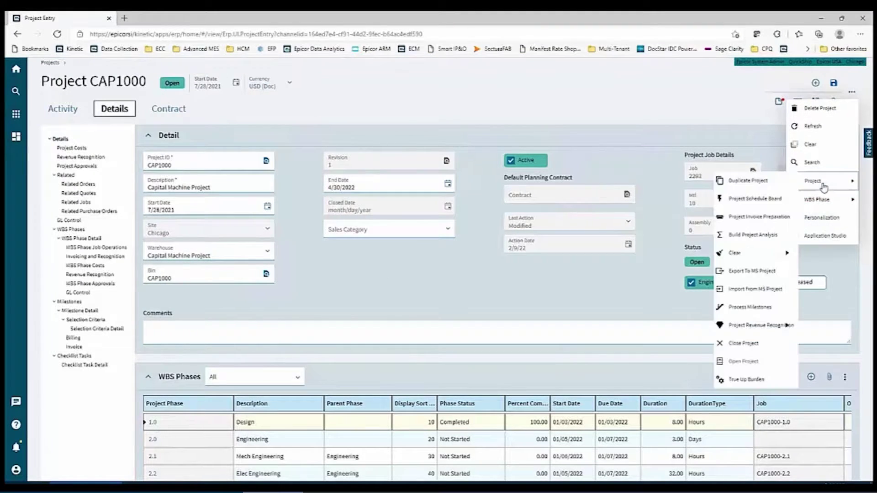
left_click(747, 274)
left_click(762, 204)
left_click(762, 204)
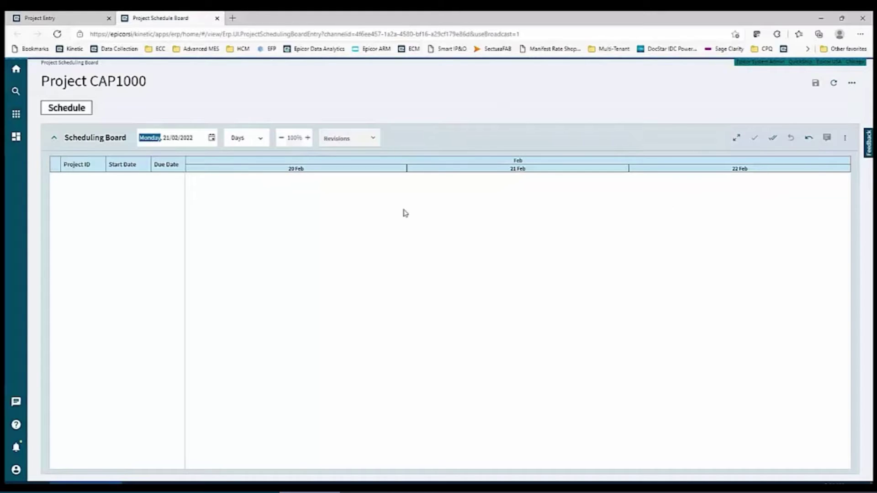
- Bring project CAP1000 into view on the schedule timeline and widen the grid and its Project ID column to fit the phase names
left_click(97, 180)
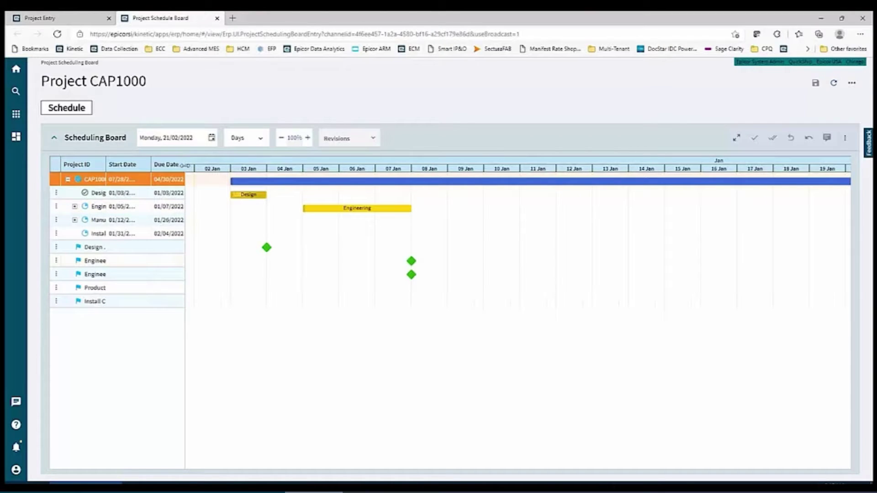
left_click_drag(185, 168, 232, 171)
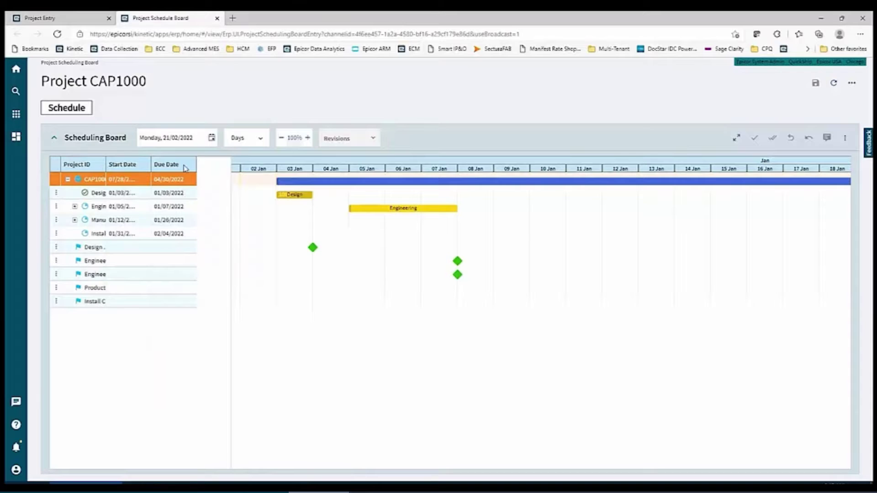
left_click_drag(106, 165, 140, 171)
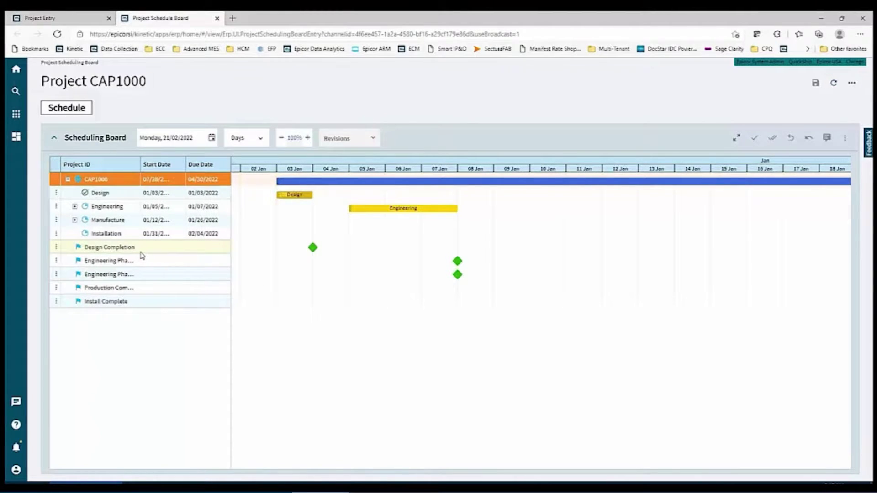
- Examine the Design and Engineering phase bars and the design and engineering completion milestones on the timeline
left_click(290, 195)
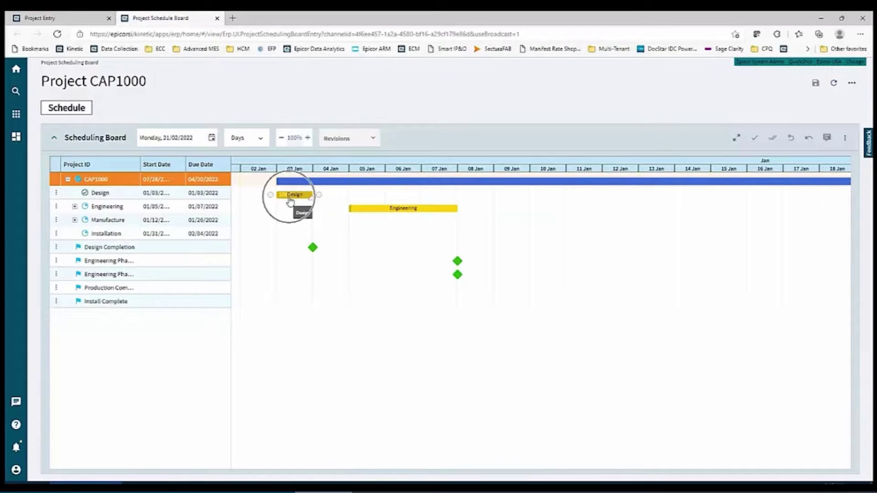
left_click(398, 210)
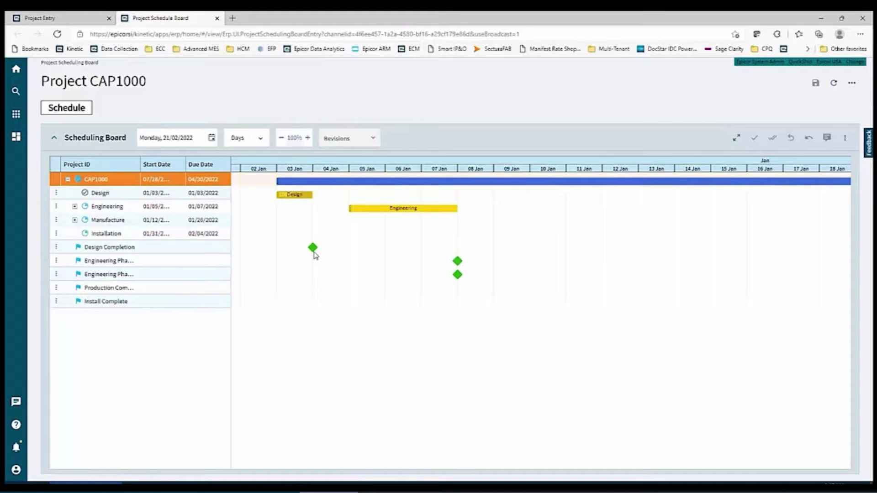
left_click(313, 248)
left_click(457, 264)
- Expand the Engineering and Manufacture phases and show the bar for job 2117 on the timeline
left_click(74, 207)
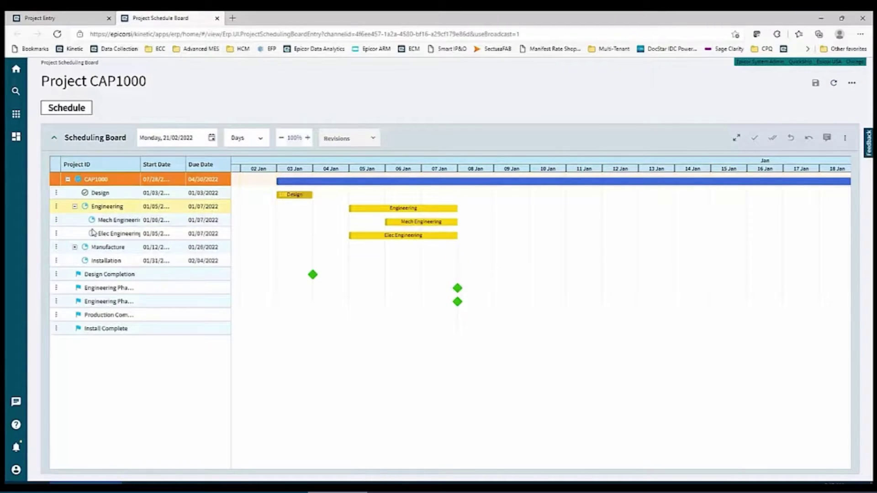
left_click(74, 248)
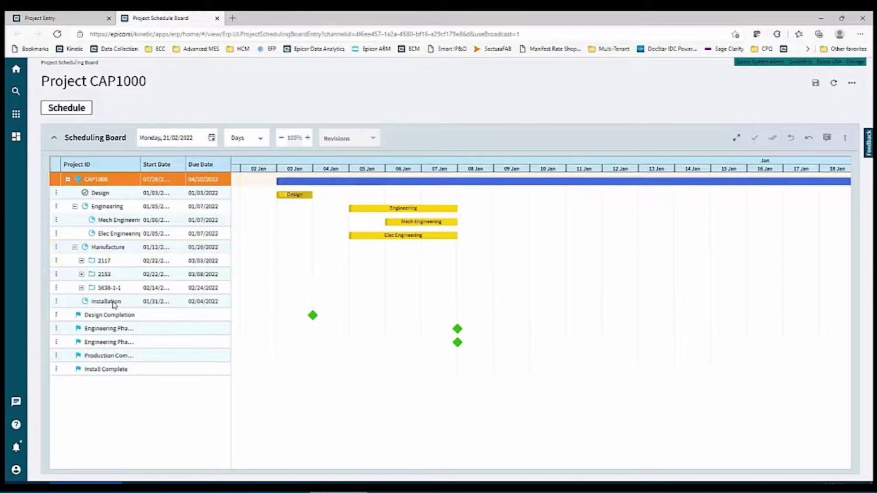
left_click(105, 265)
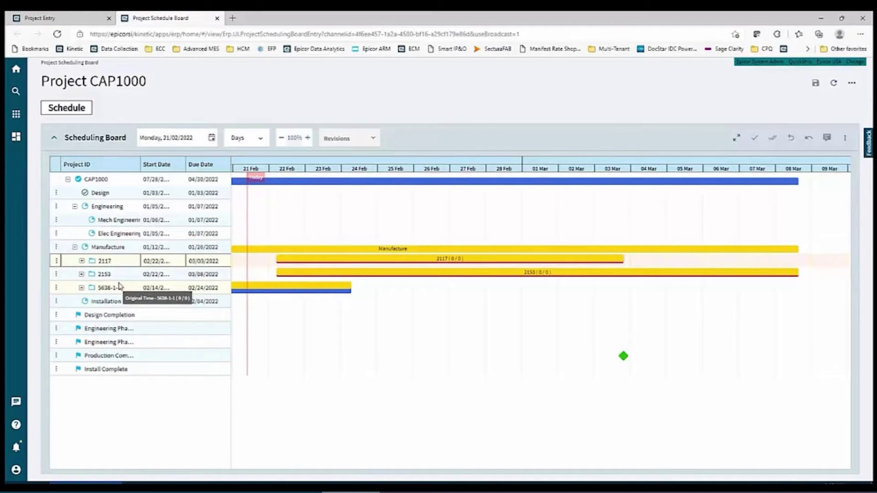
- Link the end of the Design phase to Engineering and move Design to start 1/11/2022 and finish 1/12/2022
left_click(96, 183)
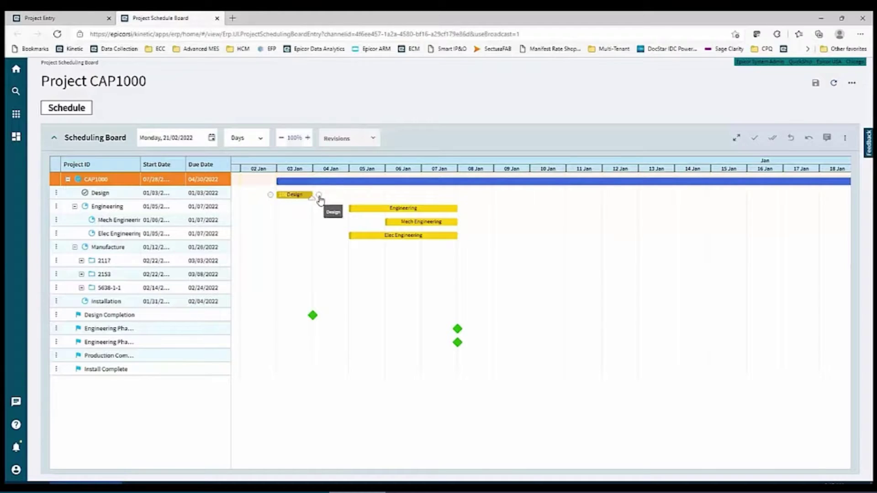
left_click_drag(319, 196, 372, 212)
left_click_drag(304, 196, 600, 206)
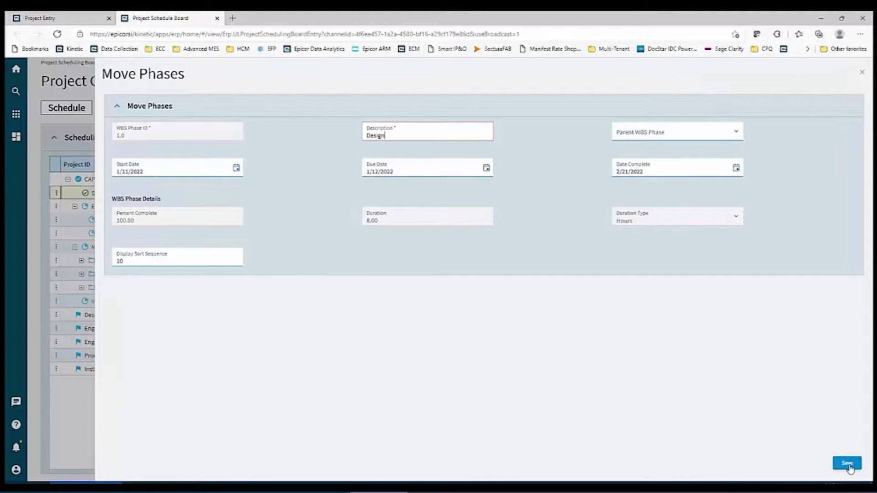
left_click(848, 464)
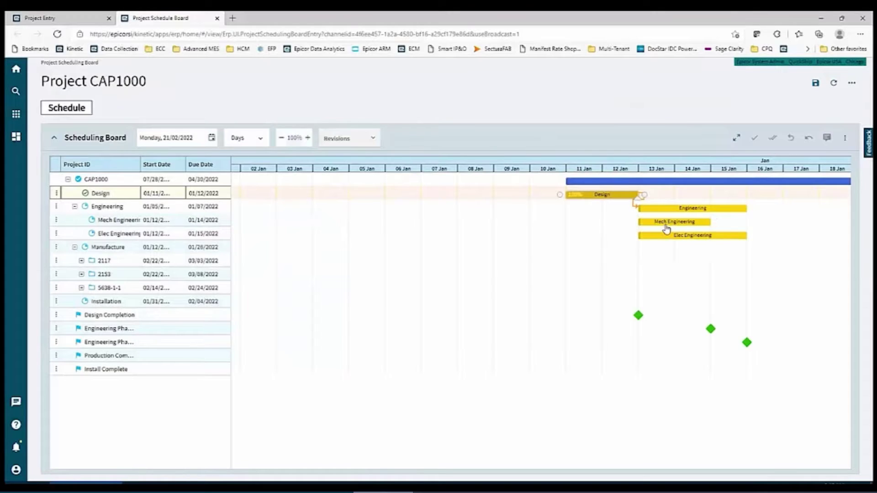
- Review how the linked engineering phases and milestones follow the Design phase on the timeline, and close the Project Schedule Board
left_click(671, 263)
left_click(596, 198)
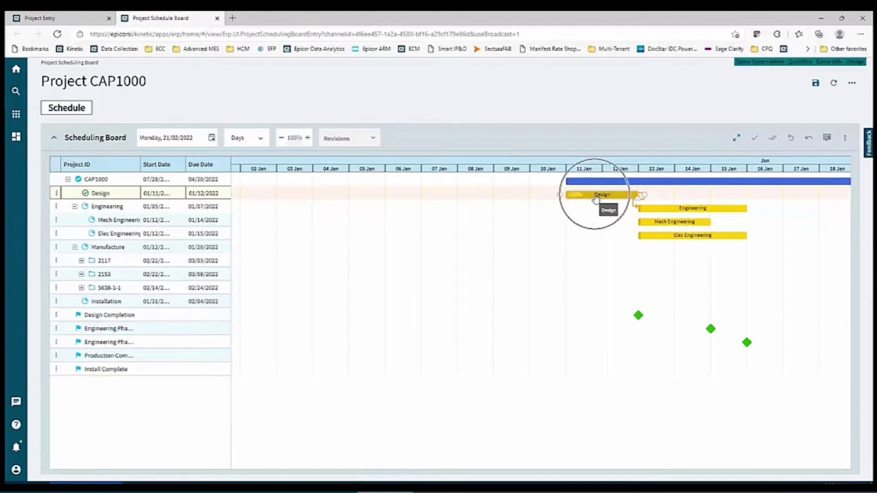
left_click(671, 210)
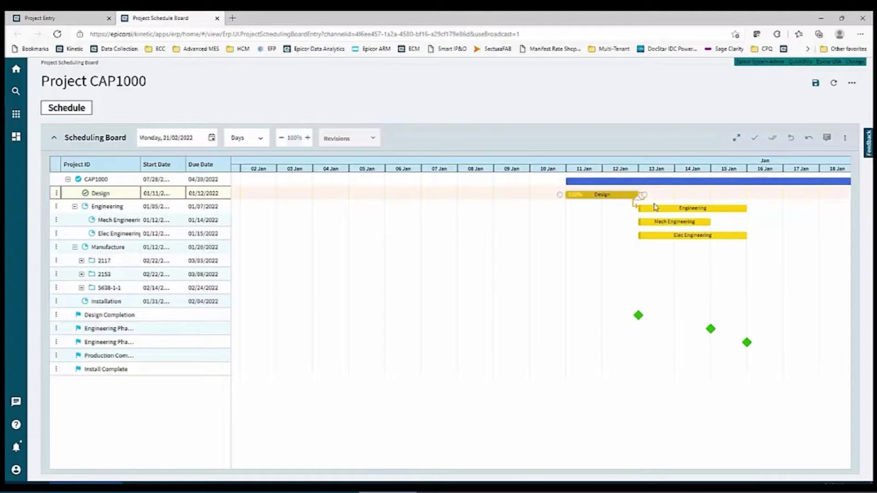
left_click(639, 198)
left_click(712, 334)
left_click(217, 18)
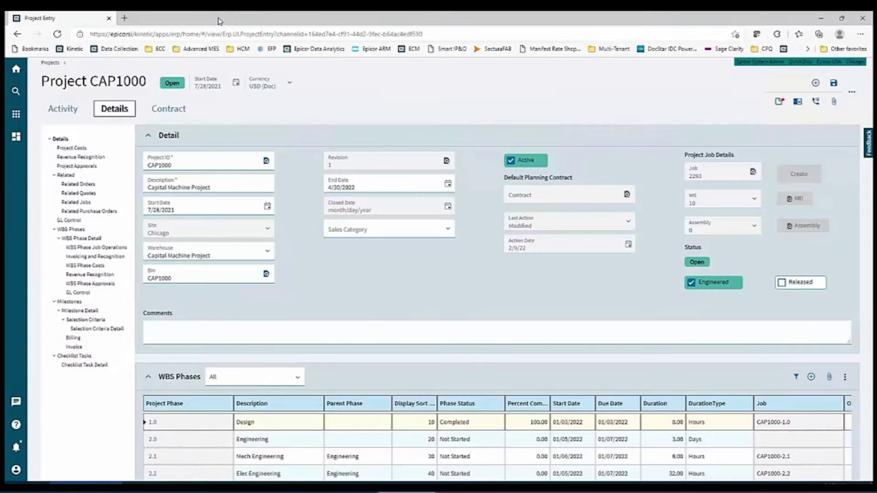
- Open the WBS phase detail for the Design phase and examine its job operations, hours and job number
left_click(83, 239)
left_click(194, 188)
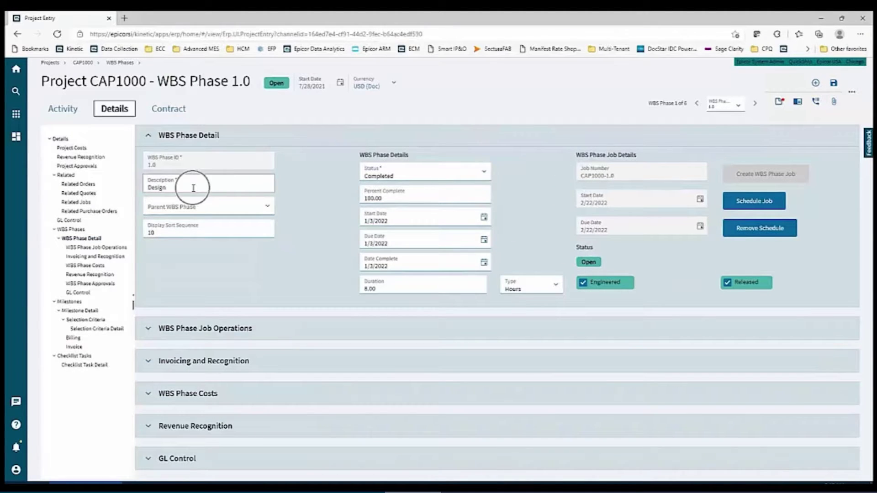
left_click(148, 329)
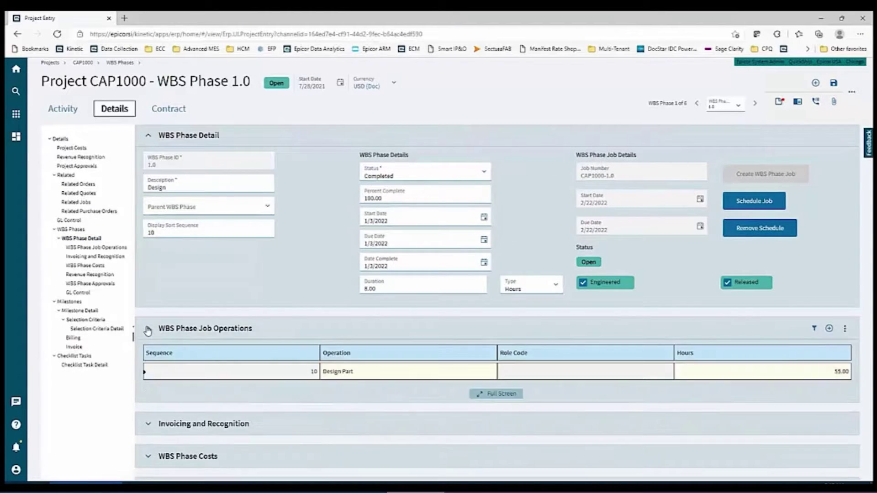
left_click(205, 373)
left_click(391, 371)
left_click(642, 172)
- Open Time Entry from the home page and start a new time detail with labor type Project
left_click(16, 73)
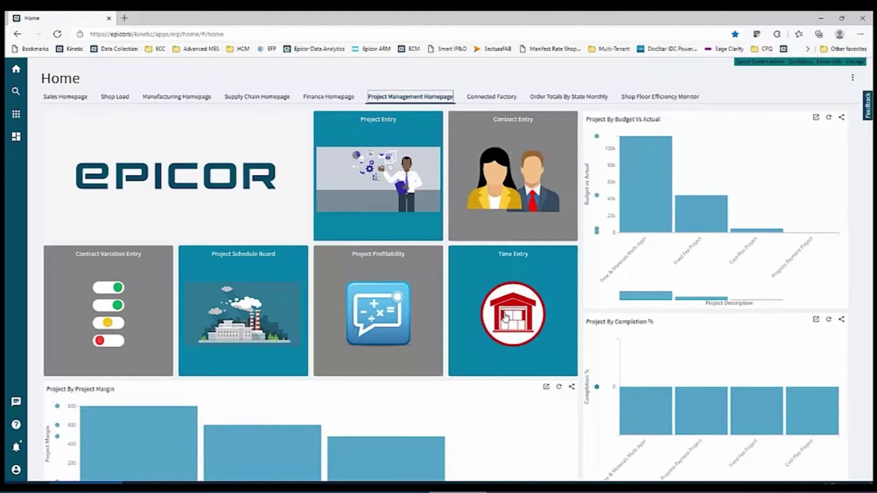
left_click(506, 317)
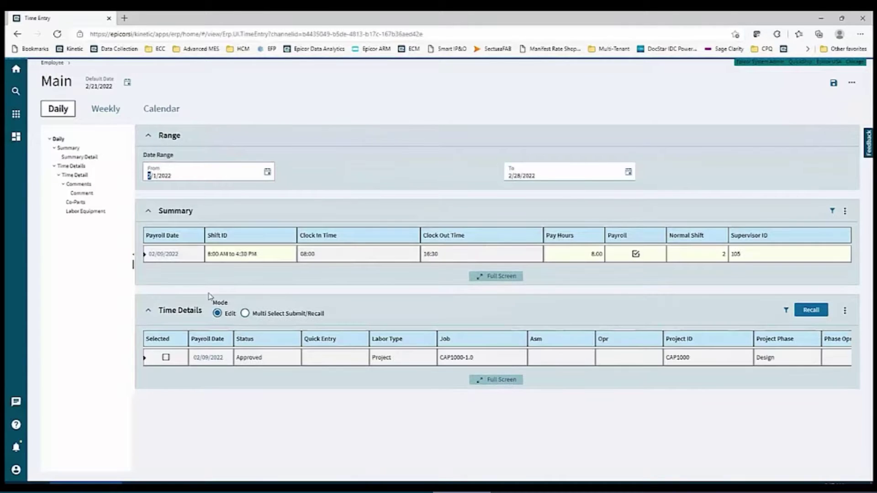
left_click(73, 176)
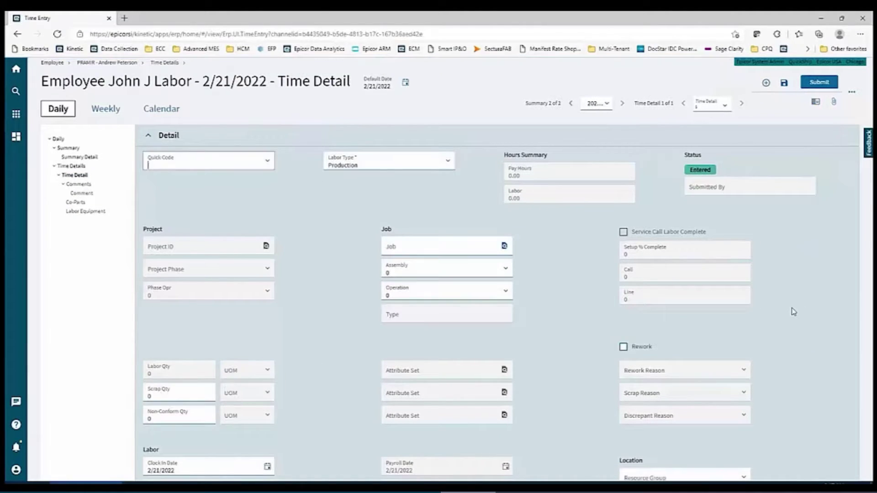
left_click(448, 164)
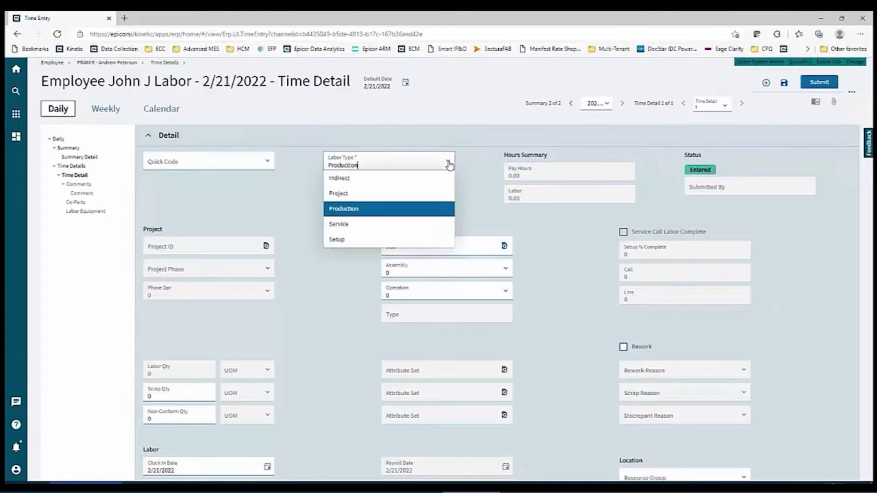
left_click(351, 196)
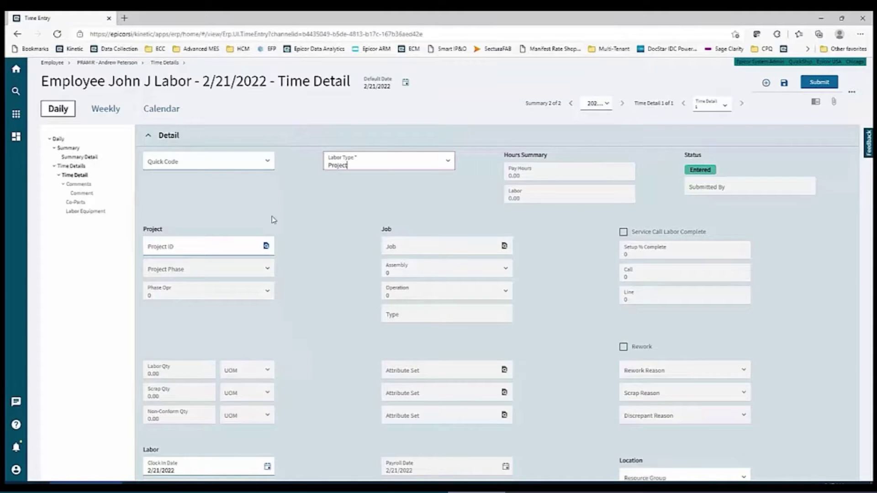
- Assign the time detail to project CAP1000, phase Mech Engineering and phase operation 10
left_click(266, 247)
left_click(463, 239)
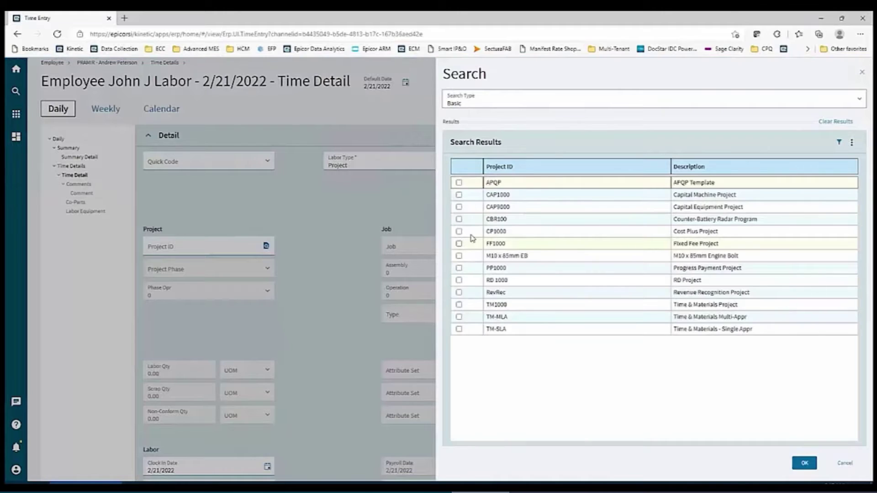
left_click(459, 194)
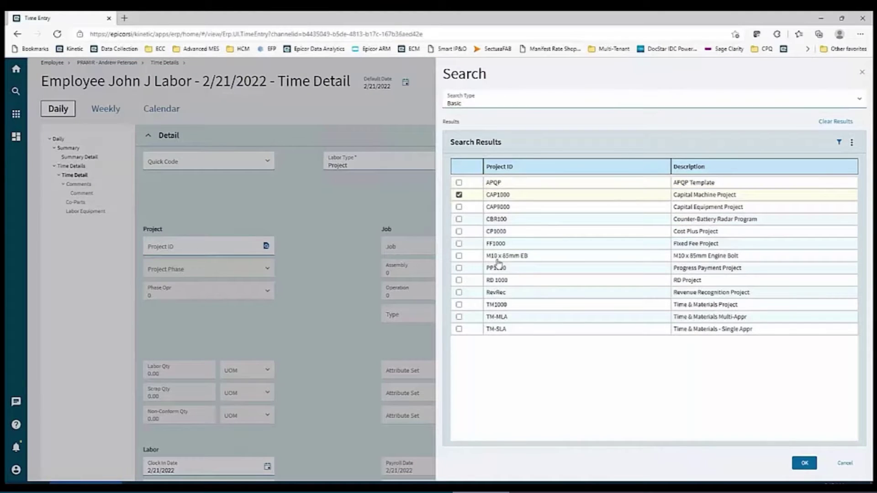
left_click(804, 463)
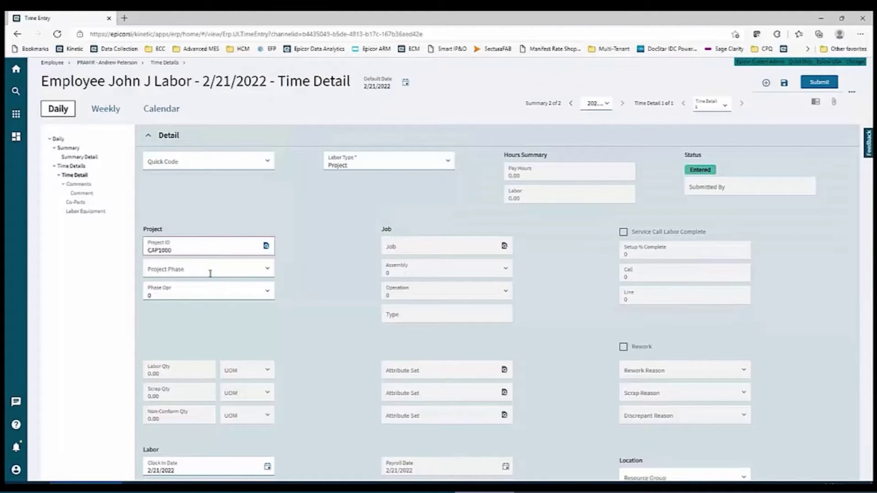
left_click(265, 272)
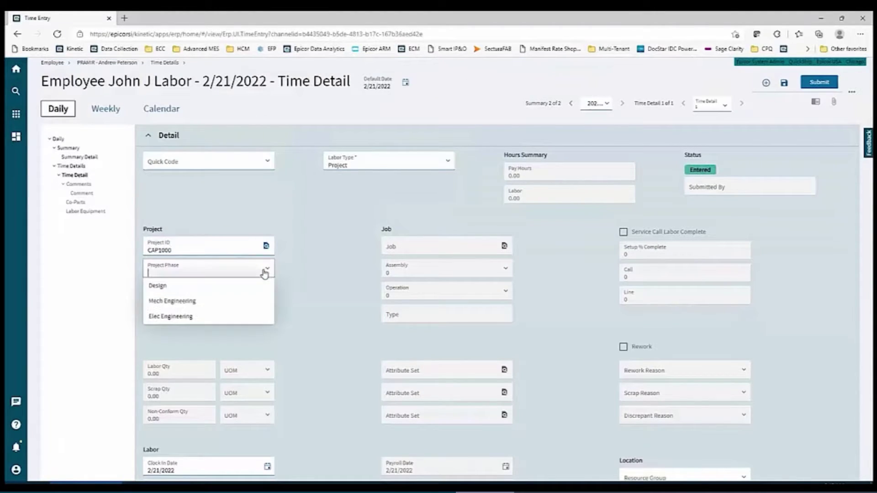
left_click(170, 303)
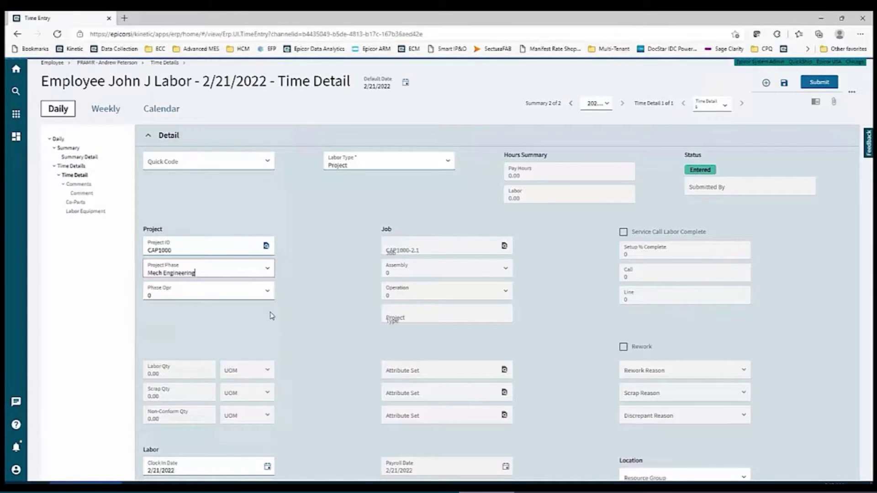
left_click(268, 291)
left_click(204, 324)
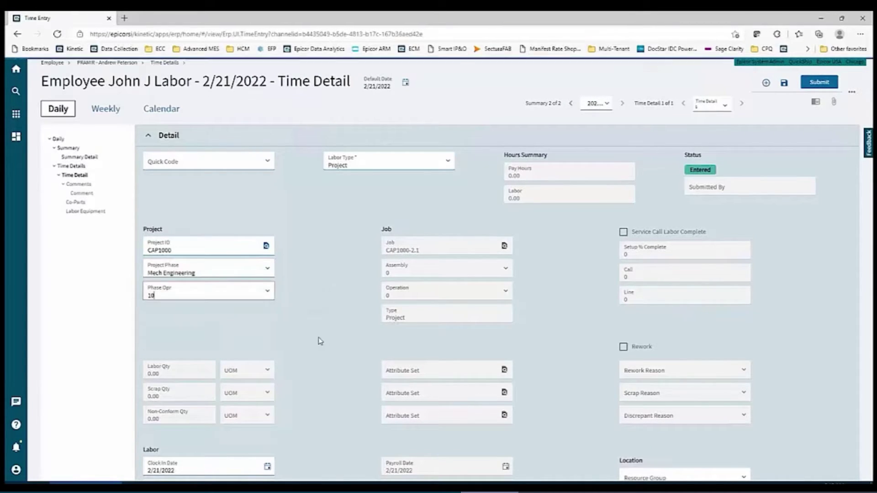
- Check the time detail's labor hours, clock times and location values, and submit the entry
scroll(333, 343, "down", 3)
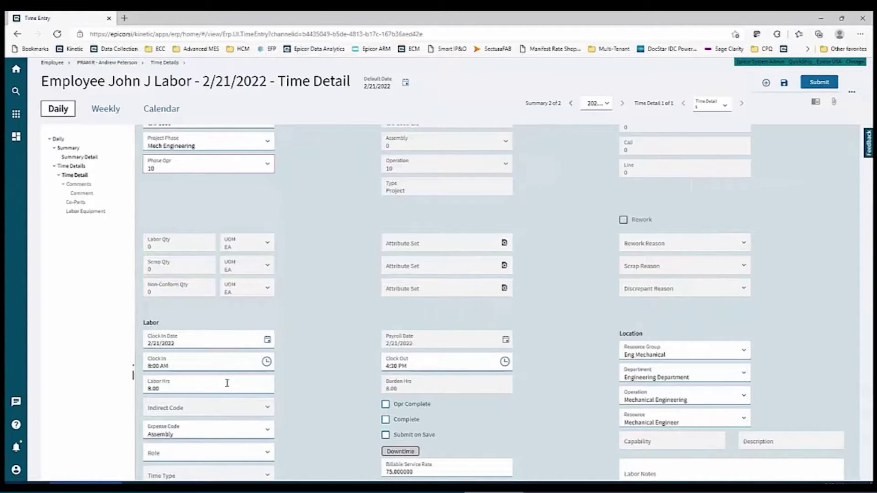
key("ctrl")
scroll(301, 387, "down", 3)
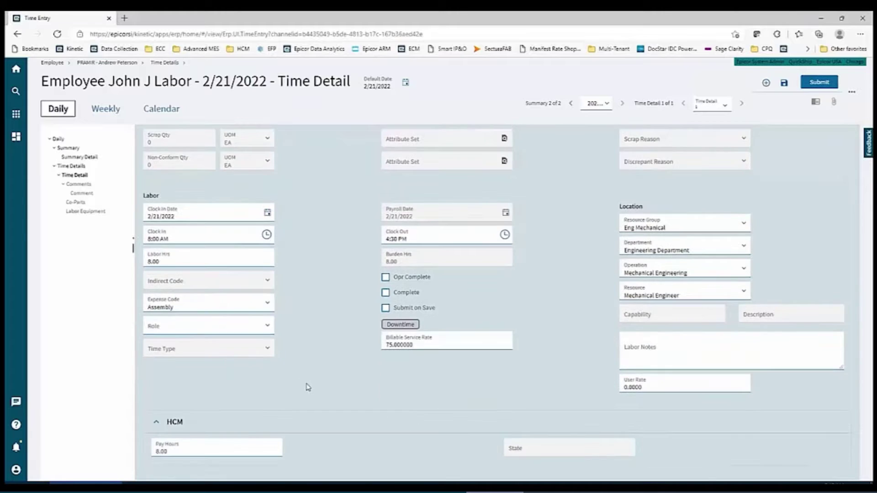
scroll(308, 388, "down", 3)
scroll(309, 389, "up", 4)
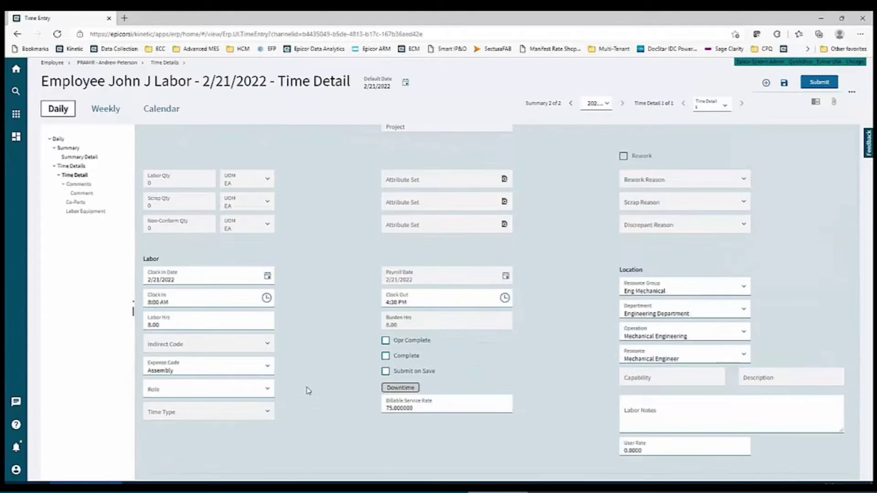
scroll(309, 391, "up", 4)
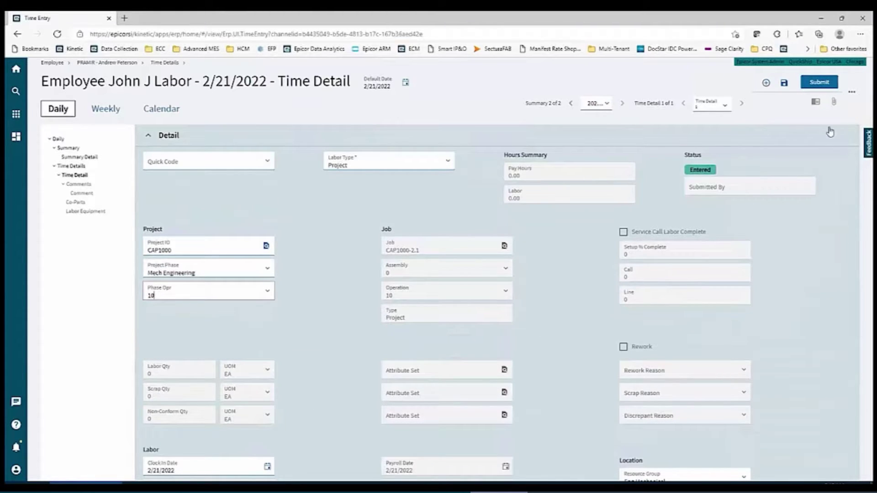
left_click(813, 84)
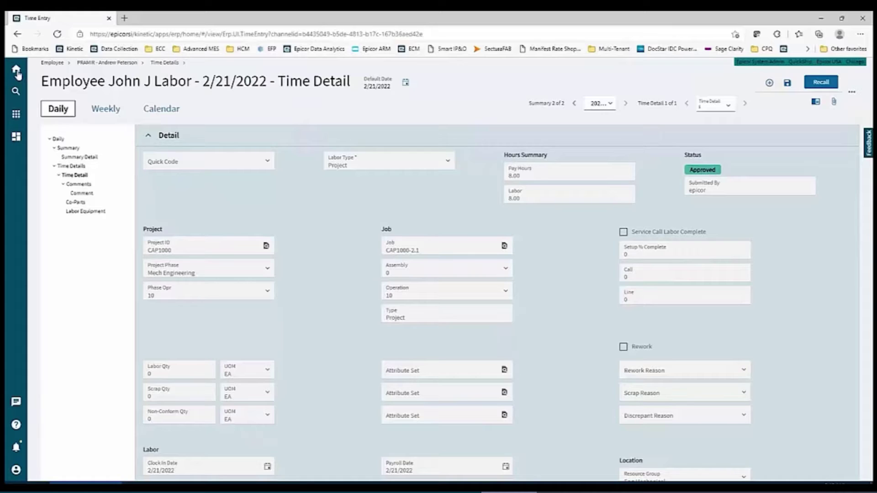
- Leave Time Entry for the home page, and open the Epicor Time mobile app to view the submissions summary
left_click(16, 71)
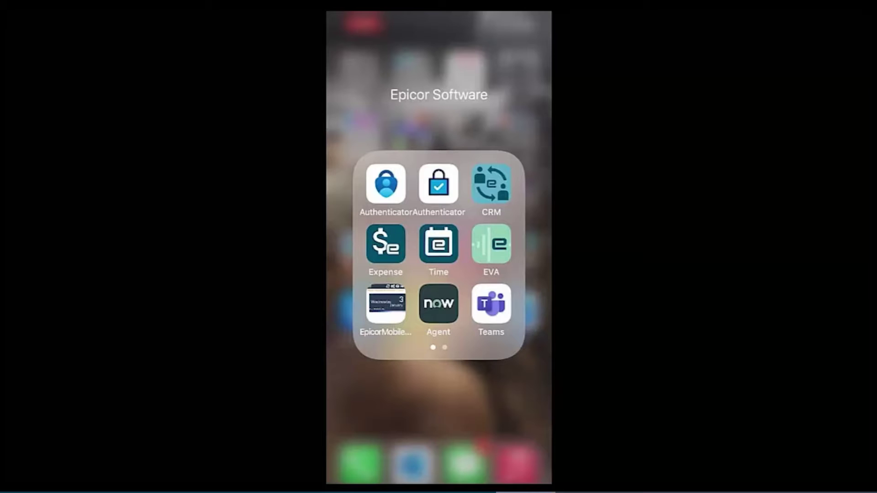
left_click(439, 244)
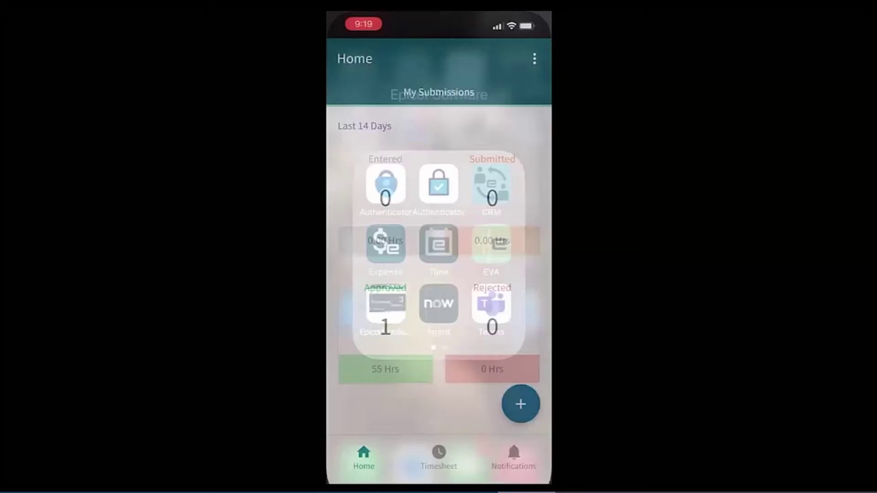
scroll(439, 250, "down", 2)
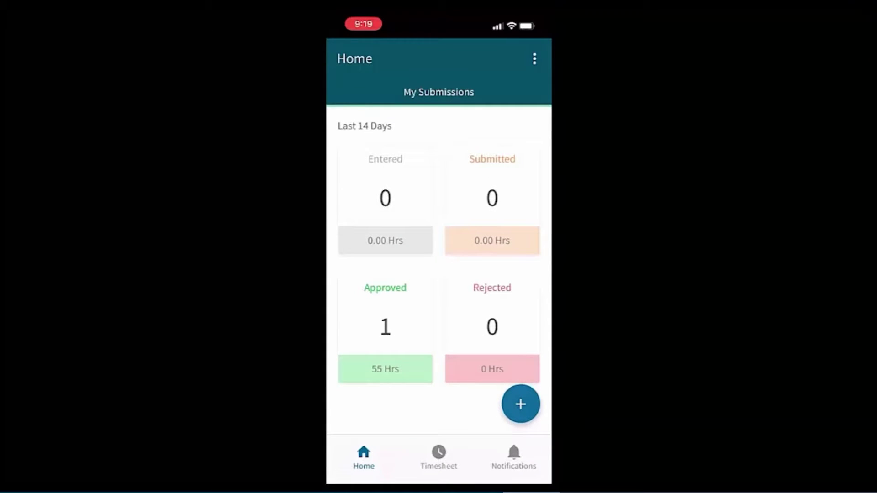
- Start a new project time entry in the mobile app and assign it to project CAP1000
left_click(521, 404)
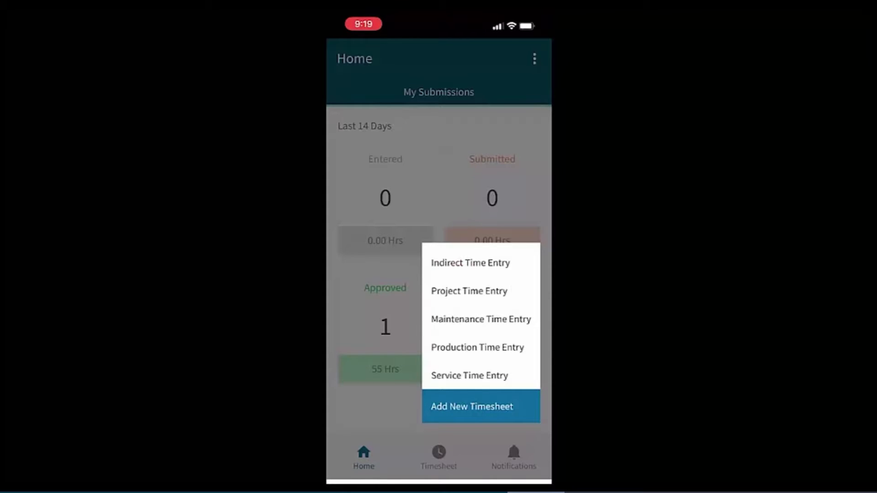
left_click(469, 291)
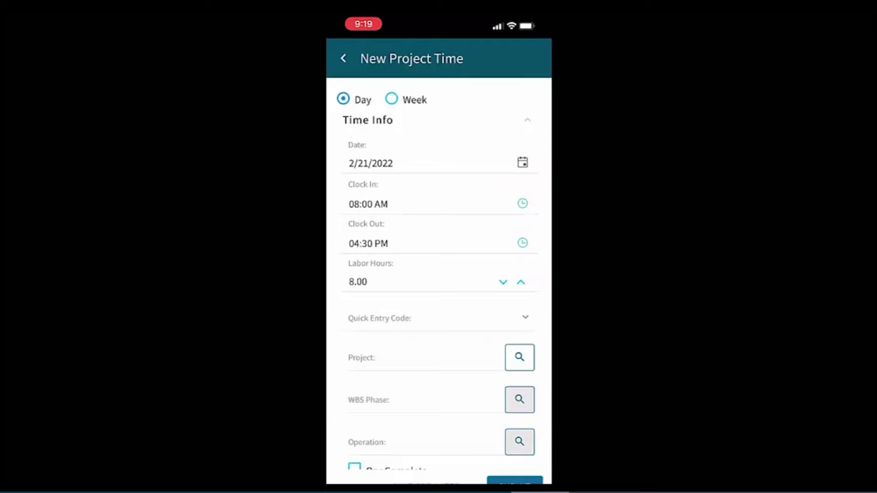
left_click(520, 357)
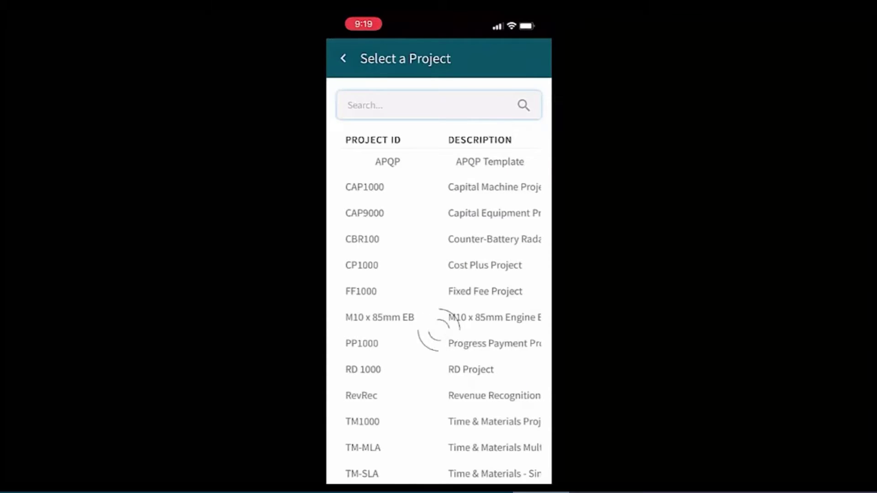
left_click(388, 187)
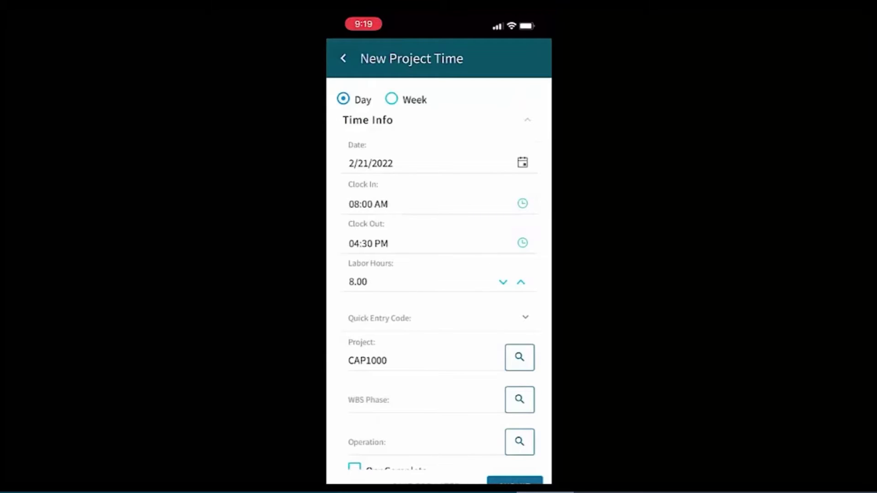
- Set the time entry's WBS phase to 2.2 Elec Engineering and its operation to 10 EEng
scroll(439, 274, "down", 2)
left_click(519, 353)
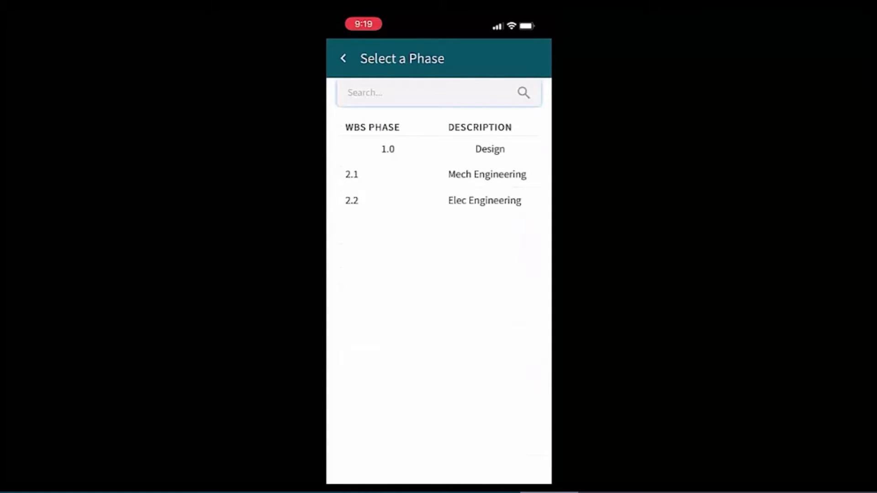
left_click(439, 200)
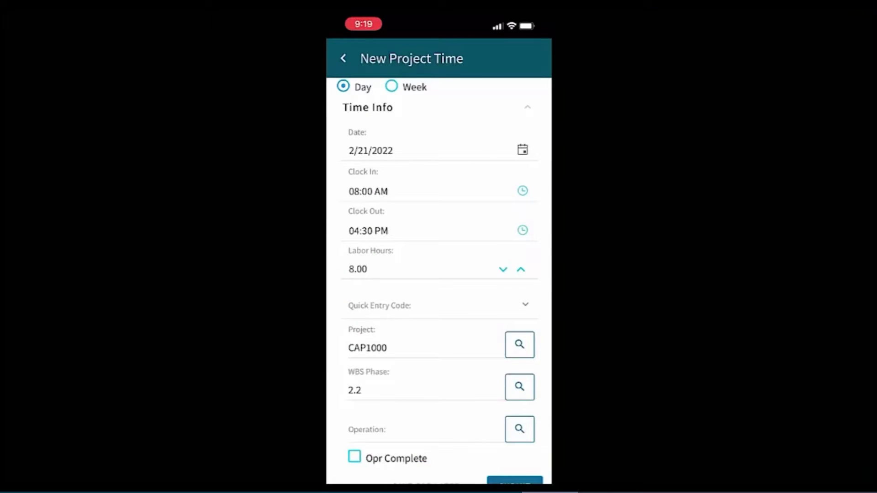
scroll(439, 274, "down", 2)
left_click(520, 378)
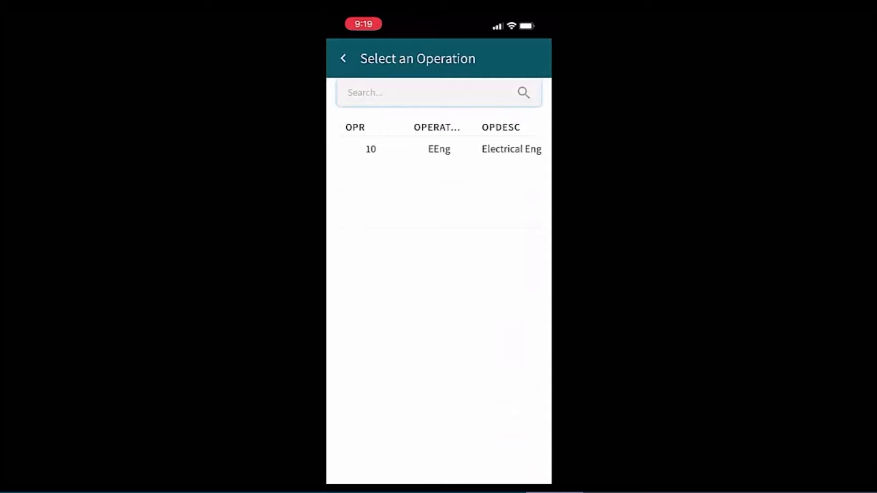
left_click(439, 149)
- Check the filled-in time entry and raise its labor hours by one increment
scroll(439, 274, "down", 4)
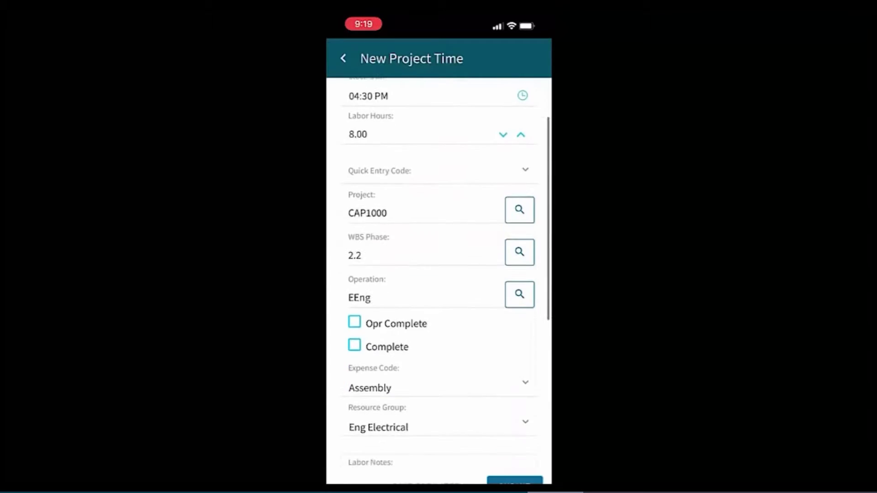
scroll(439, 274, "up", 3)
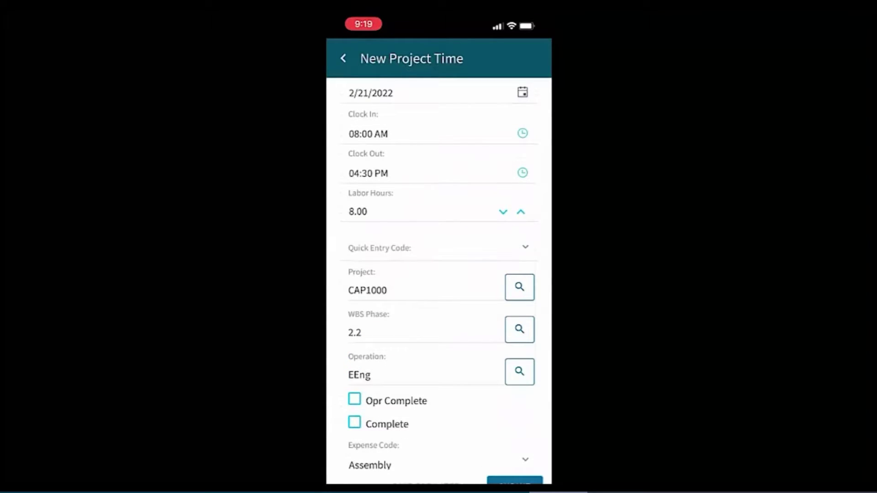
left_click(521, 212)
- Add the labor note "Done for the day" and submit the project time entry
scroll(439, 274, "down", 5)
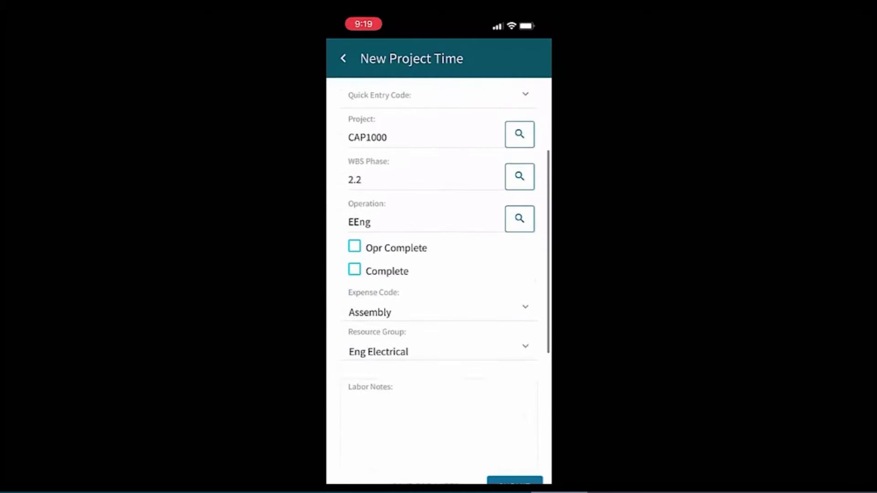
left_click(439, 283)
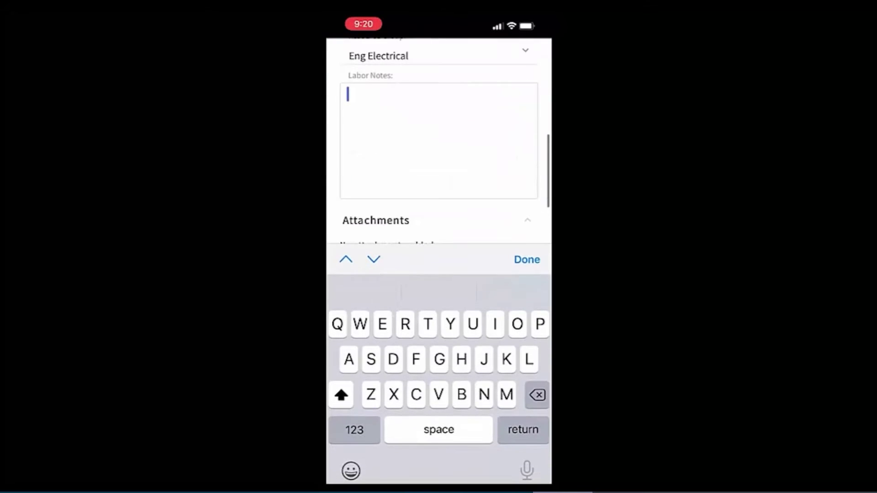
type("Done for the day")
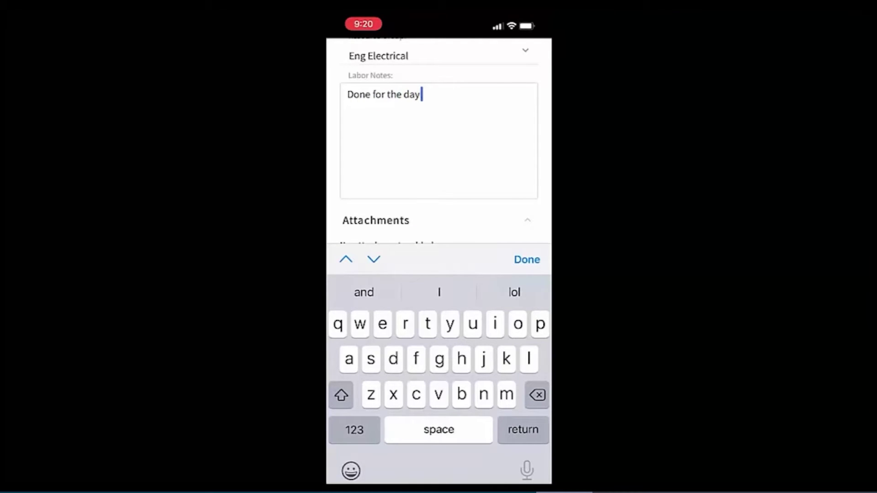
left_click(527, 260)
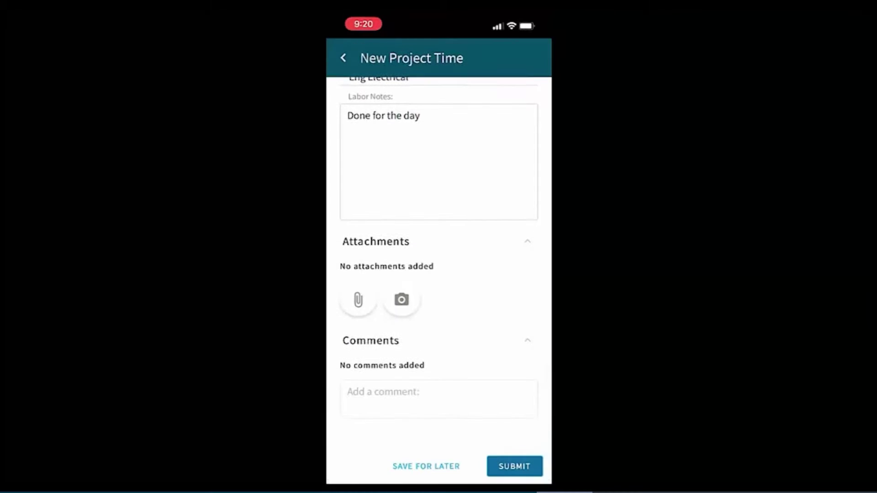
left_click(515, 466)
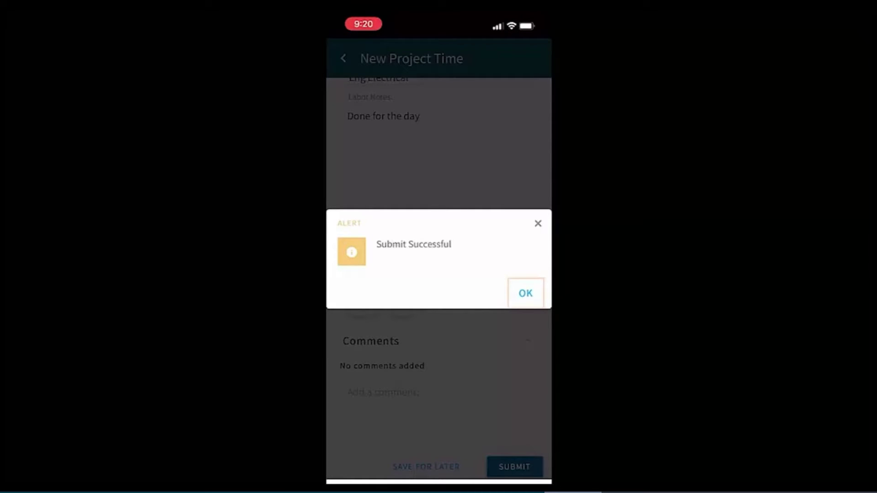
left_click(526, 293)
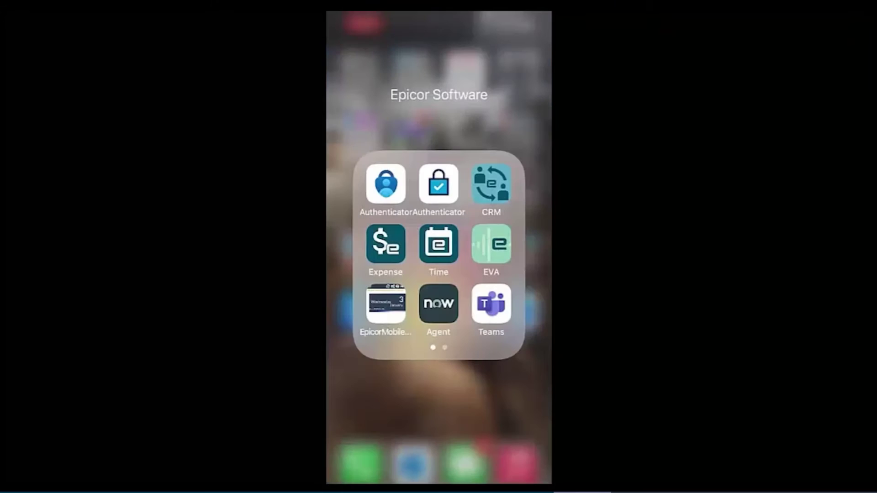
- Switch to the Epicor Expense mobile app and start a new project expense
left_click(438, 245)
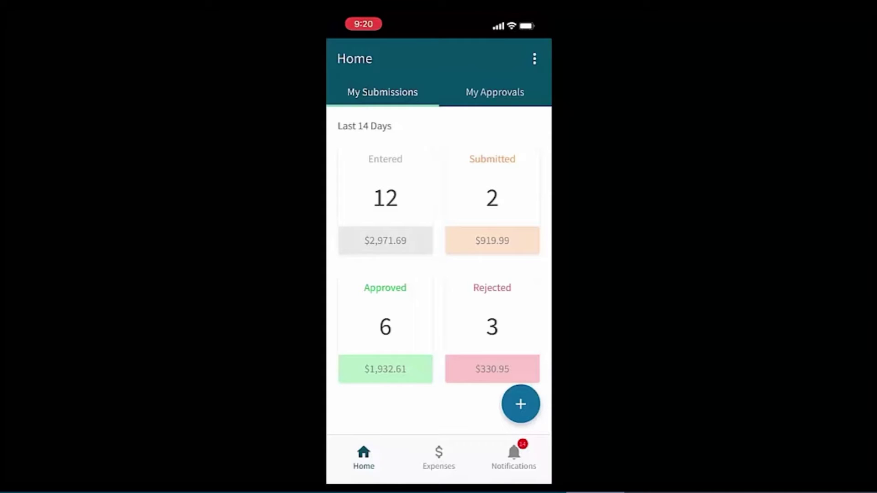
left_click(521, 404)
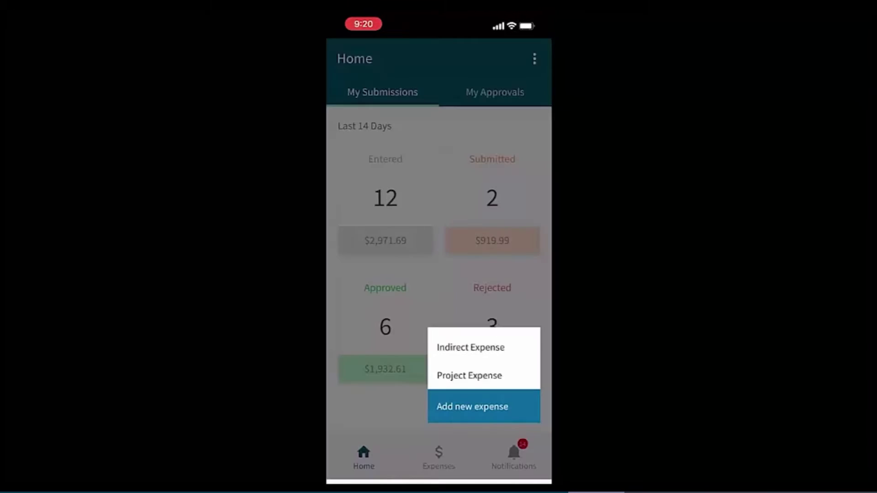
left_click(469, 376)
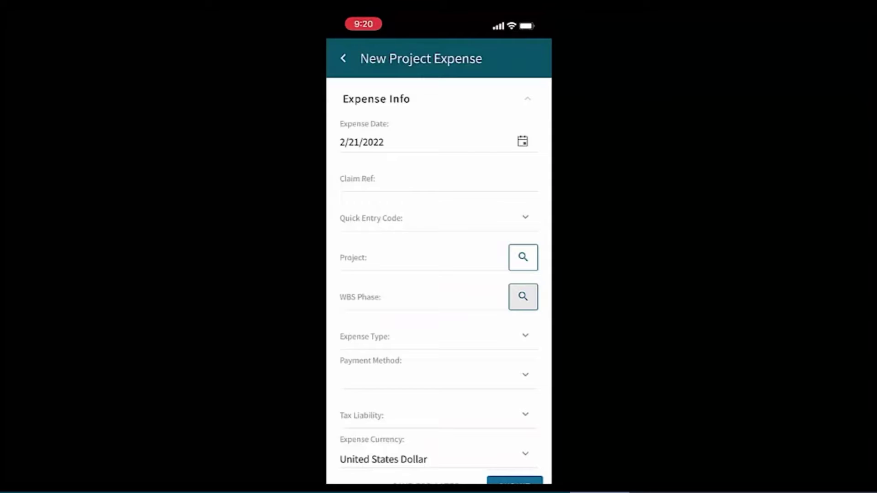
- Assign the expense to project DaltonProj and WBS phase 3INST
left_click(523, 257)
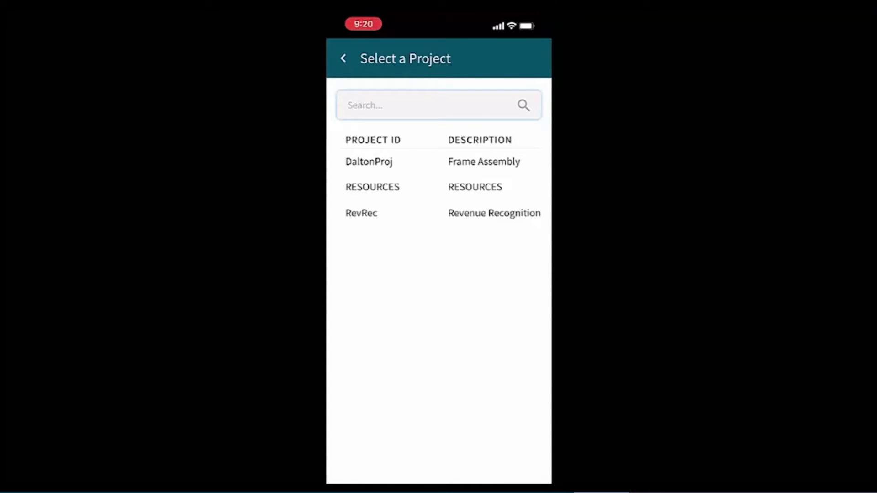
left_click(369, 162)
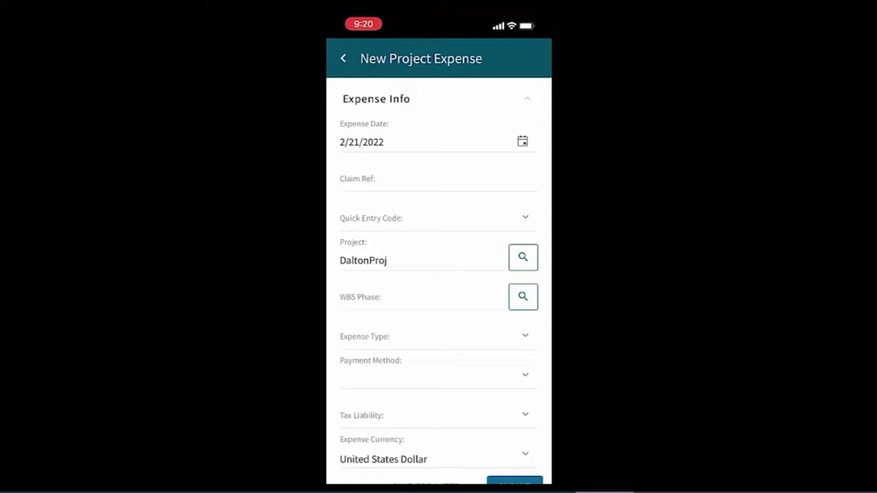
left_click(523, 297)
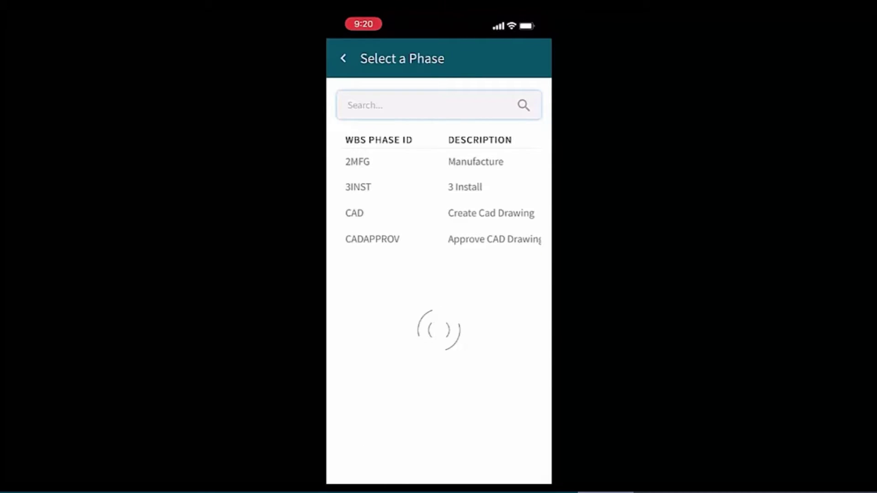
left_click(358, 187)
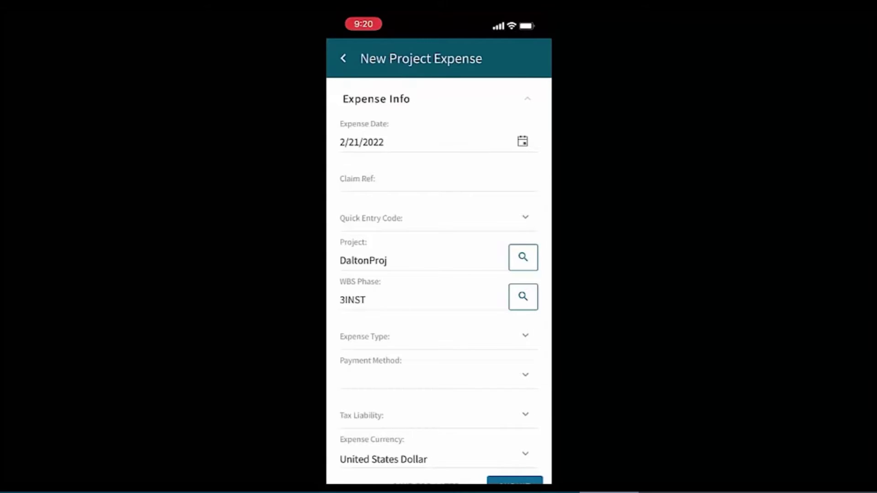
- Set the expense type to Hotel Accomodations and the tax liability to All Taxes
left_click(434, 336)
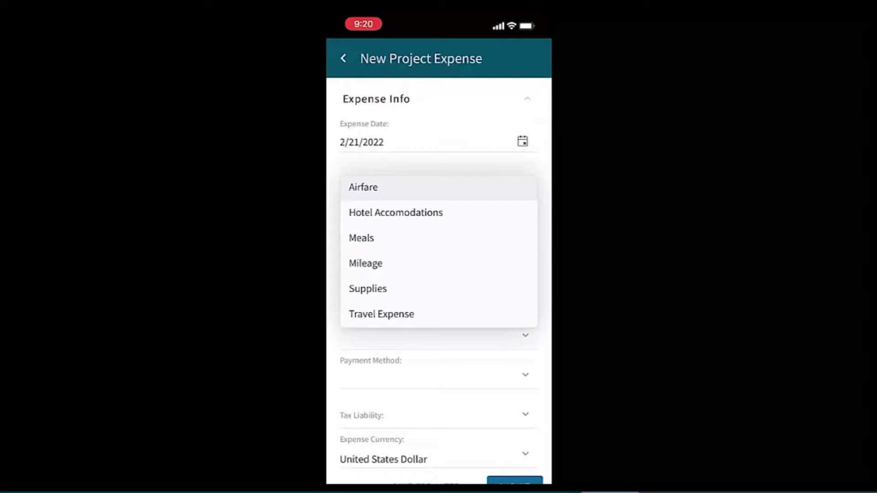
left_click(395, 213)
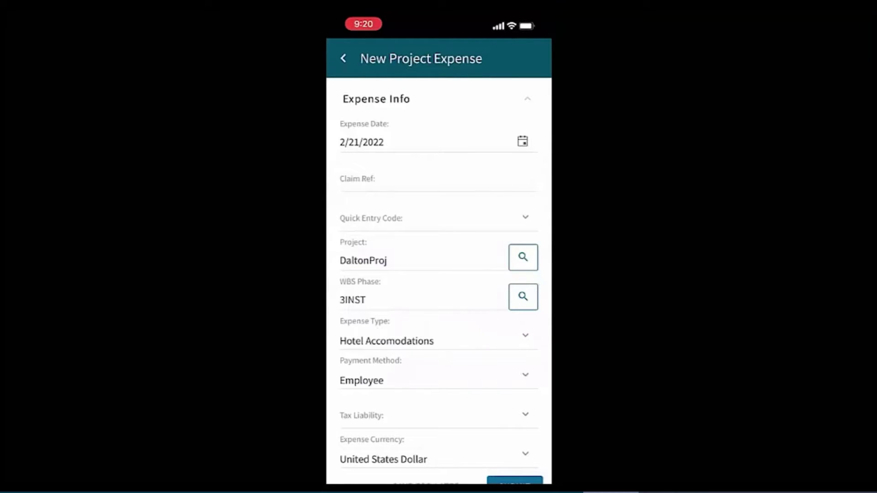
scroll(438, 274, "down", 3)
left_click(434, 326)
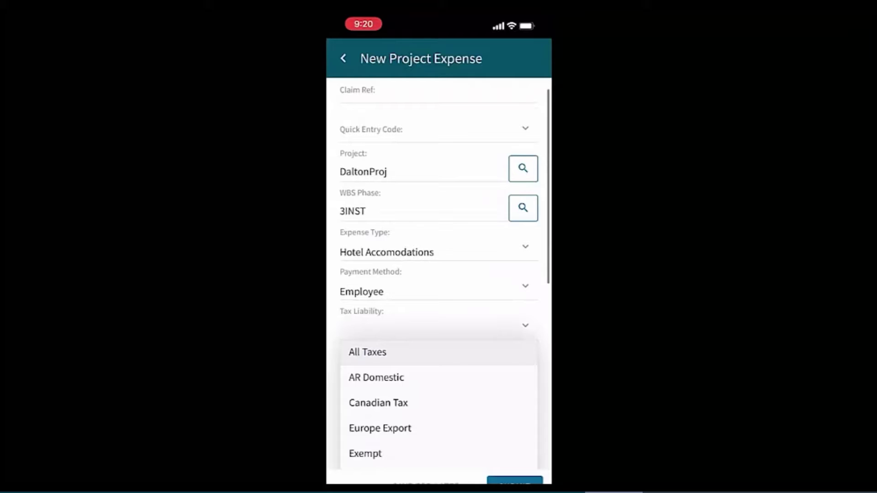
left_click(514, 361)
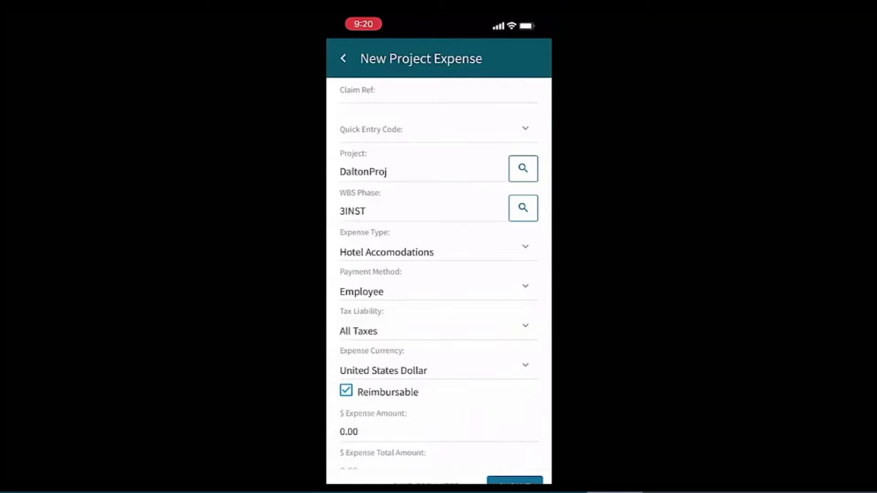
- Set the expense amount to 150 dollars
scroll(439, 274, "down", 5)
left_click(438, 268)
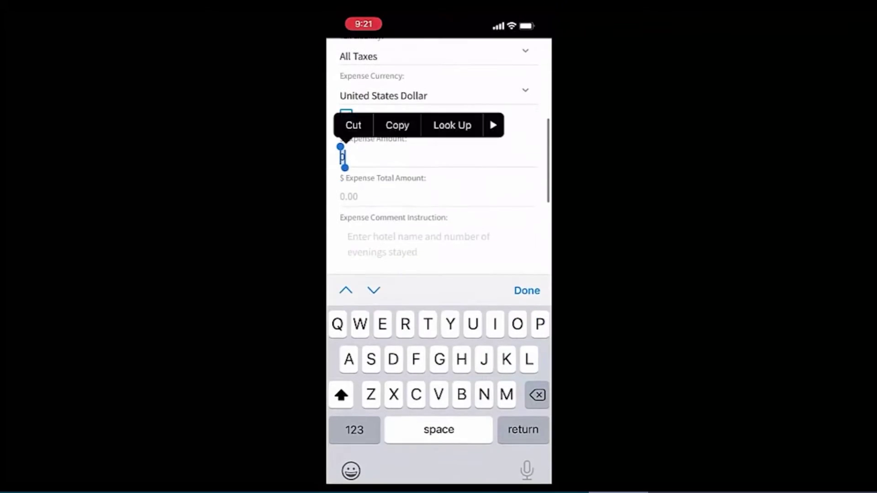
left_click(355, 430)
type("150")
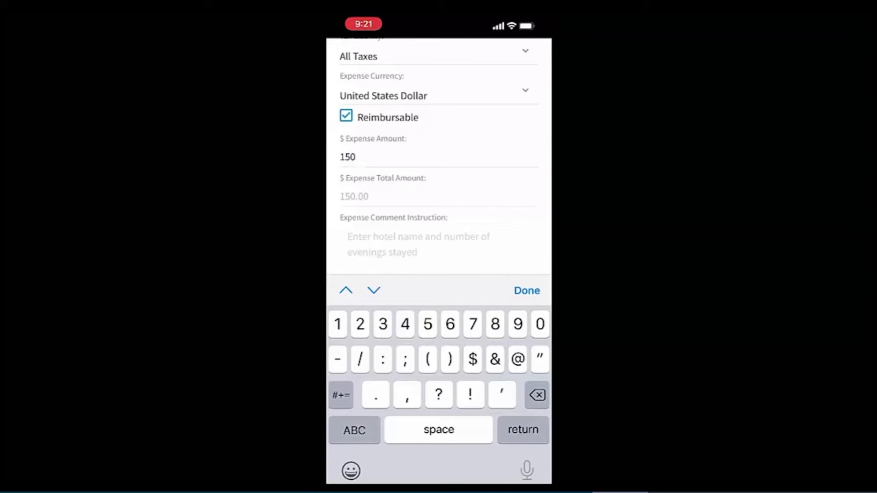
left_click(527, 290)
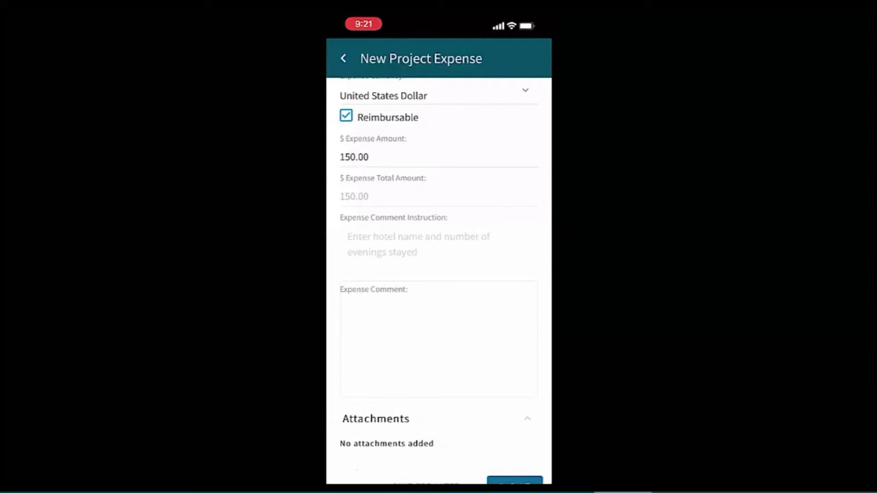
- Enter "Marriott" as the expense comment and submit the project expense
left_click(439, 339)
type("Marri")
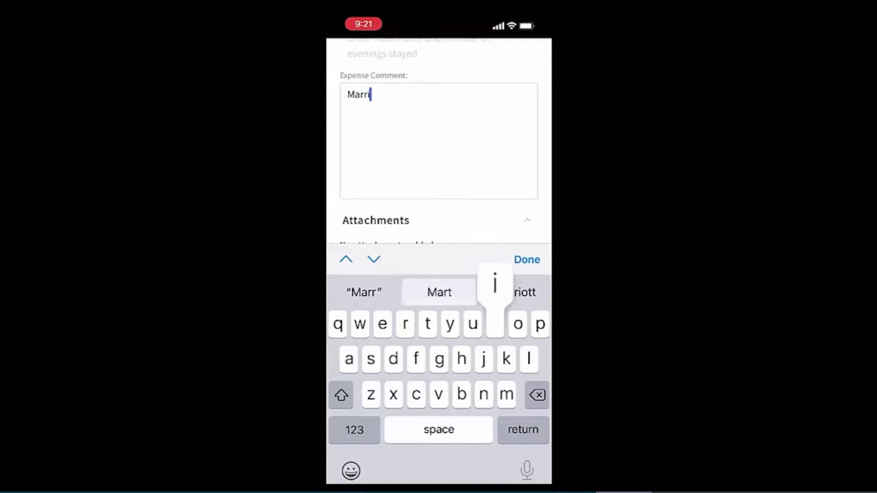
type("ott")
left_click(527, 259)
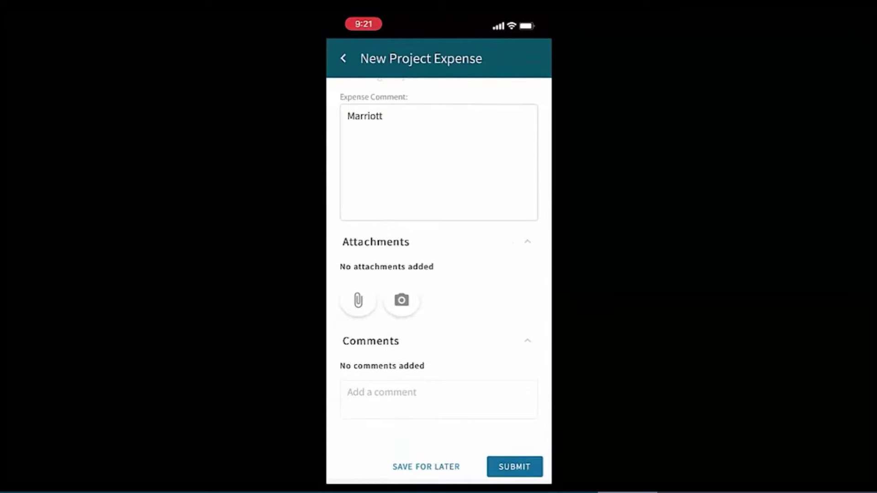
scroll(439, 275, "down", 2)
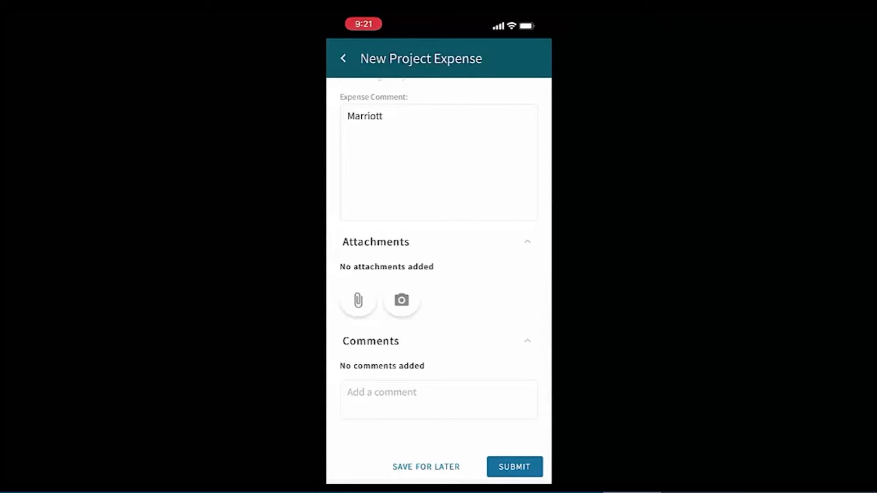
left_click(515, 467)
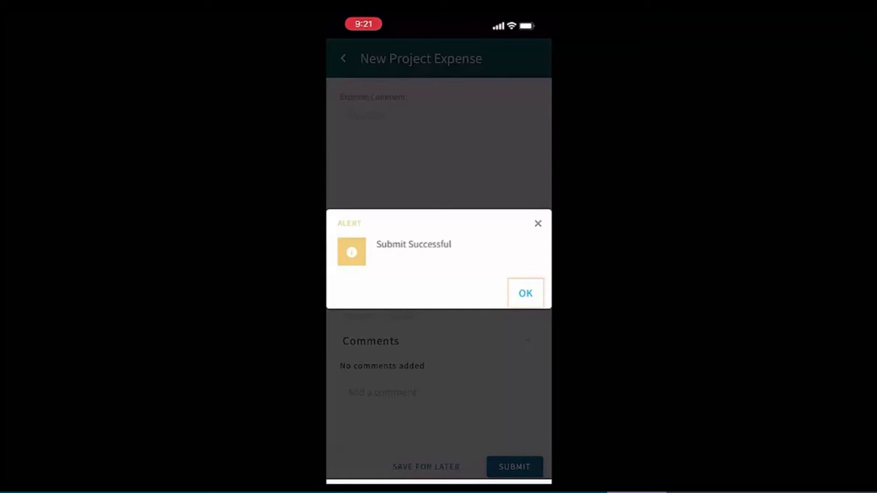
left_click(526, 293)
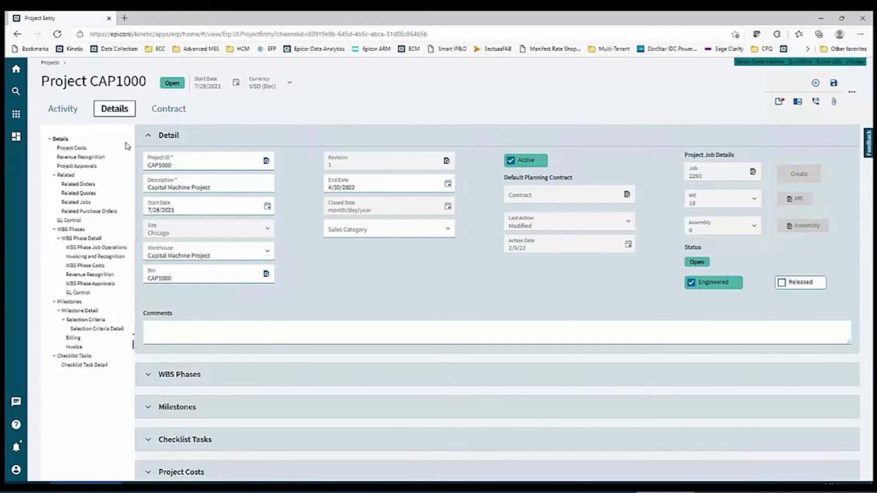
- Return to Project Entry in the browser and open the Project Costs of project CAP1000
left_click(98, 149)
left_click(78, 150)
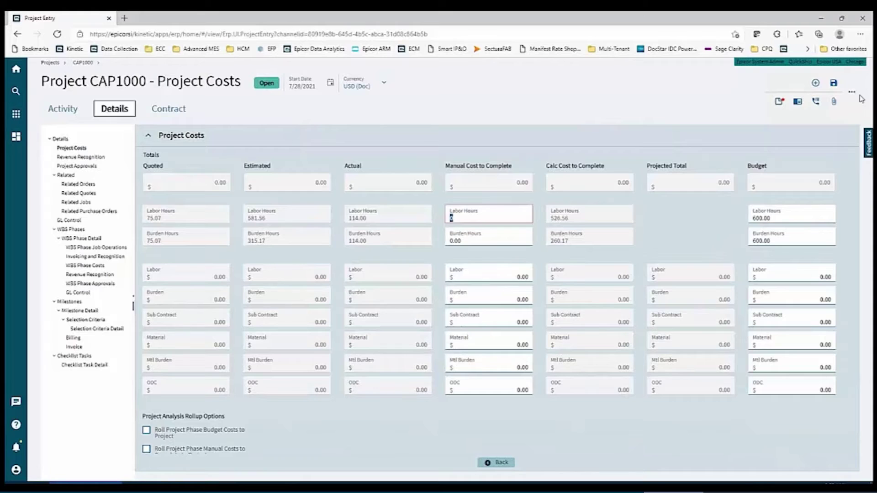
- Refresh the Project Costs of CAP1000 and review the quoted, estimated, actual, cost-to-complete, projected and budget amounts
left_click(852, 93)
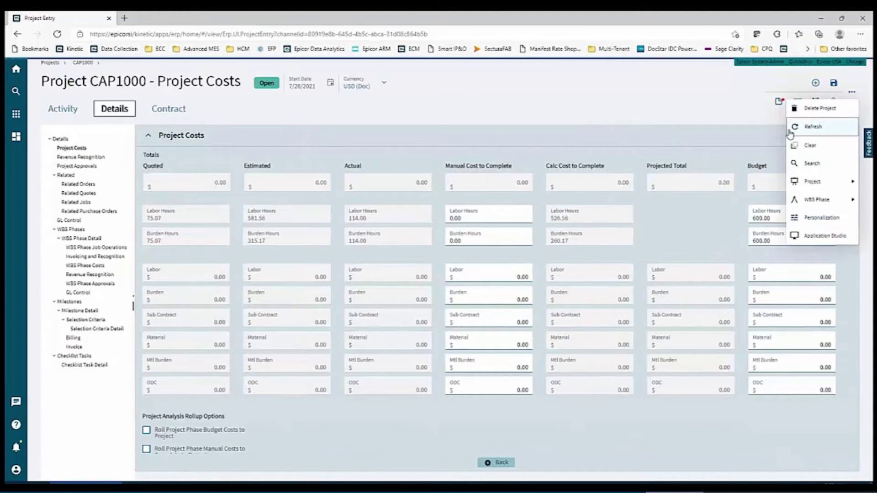
left_click(585, 96)
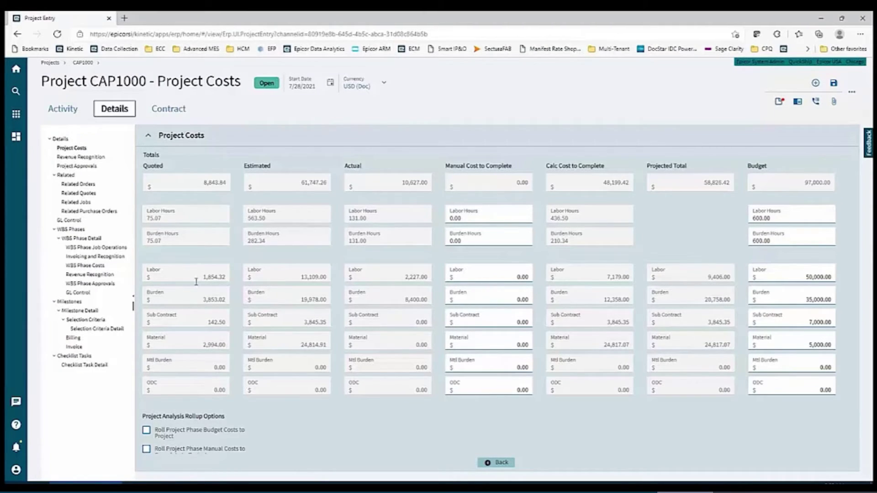
left_click(273, 294)
left_click(387, 279)
left_click(387, 279)
left_click(552, 296)
left_click(678, 307)
left_click(772, 302)
- Open the WBS Phase Costs of phase 1.0 in full view and review its quoted, estimated, actual and projected costs
left_click(89, 241)
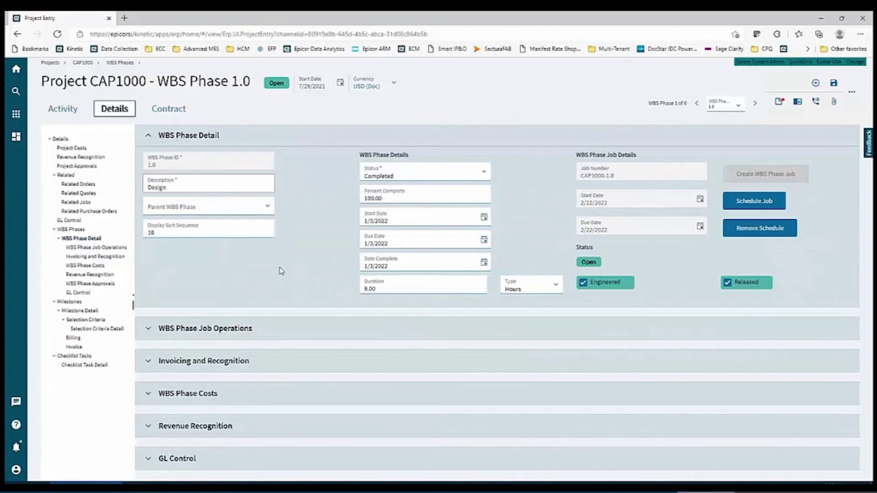
left_click(150, 395)
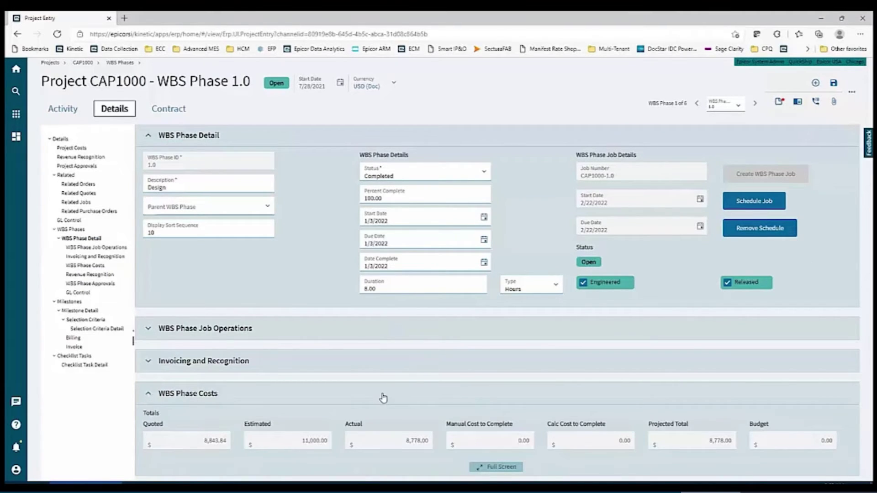
scroll(383, 398, "down", 2)
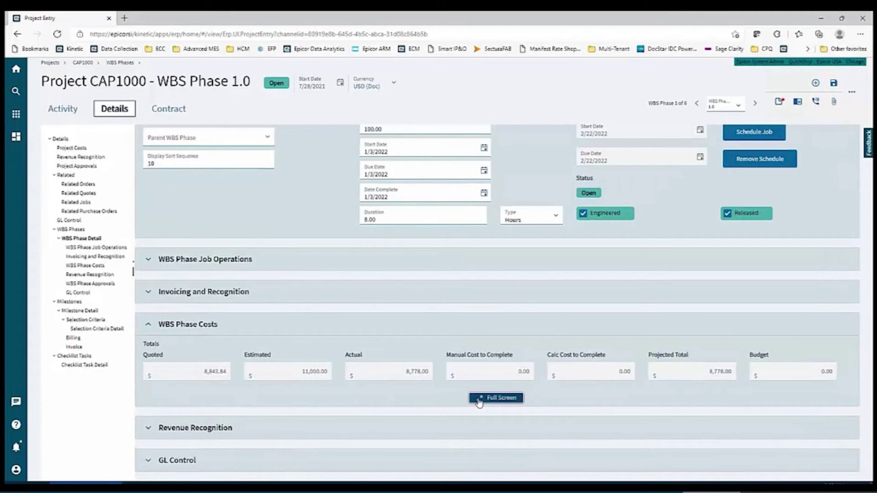
left_click(479, 400)
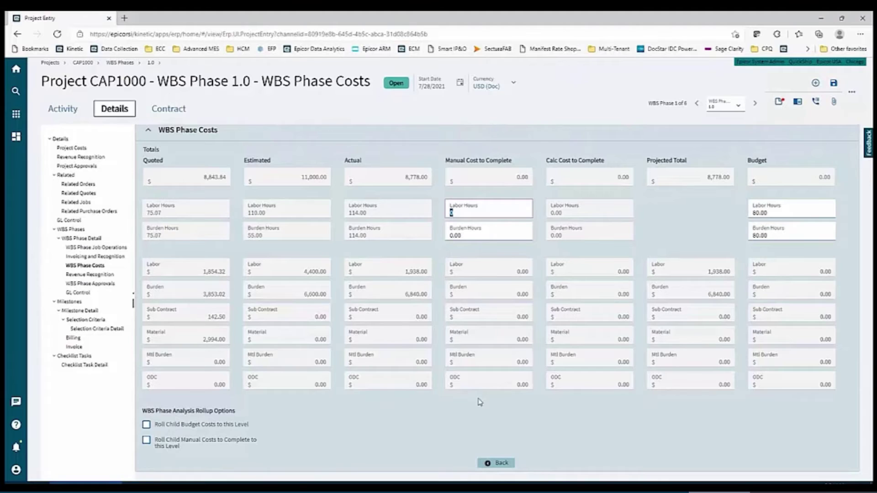
left_click(223, 348)
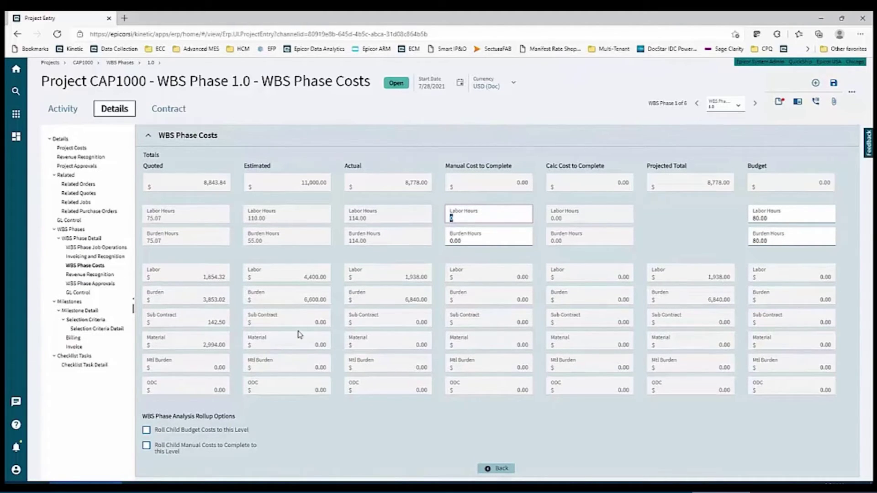
left_click(399, 311)
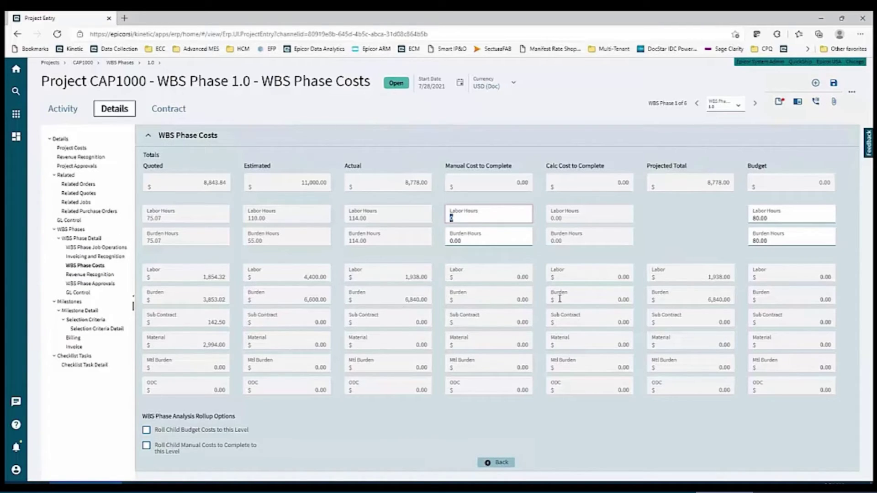
left_click(661, 323)
left_click(150, 137)
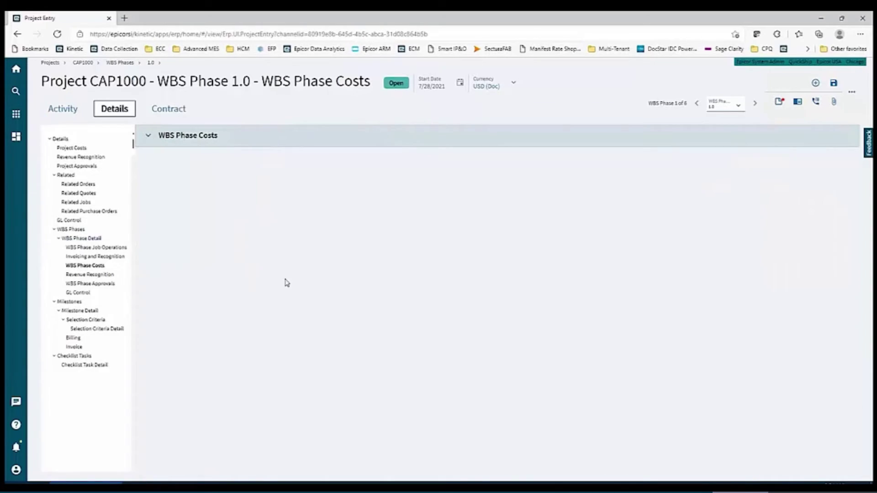
- Return to the detail of WBS phase 1.0 and copy its job number
left_click(88, 241)
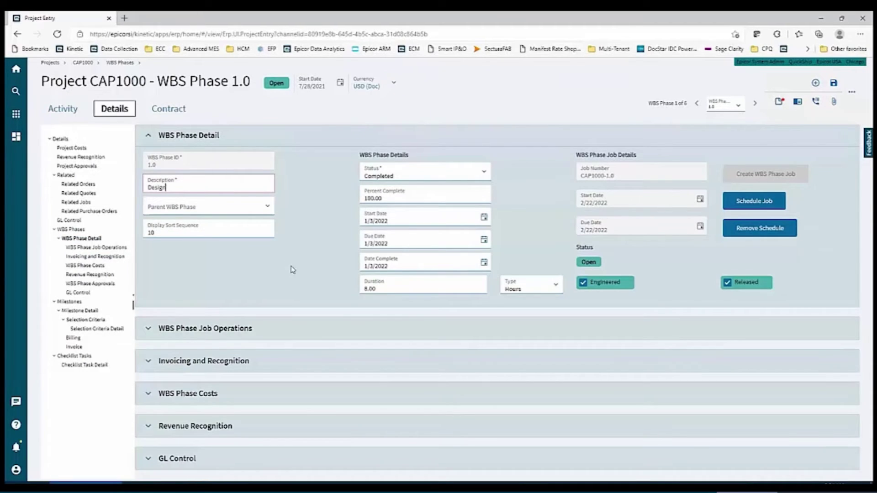
left_click_drag(618, 176, 580, 179)
key("ctrl+c")
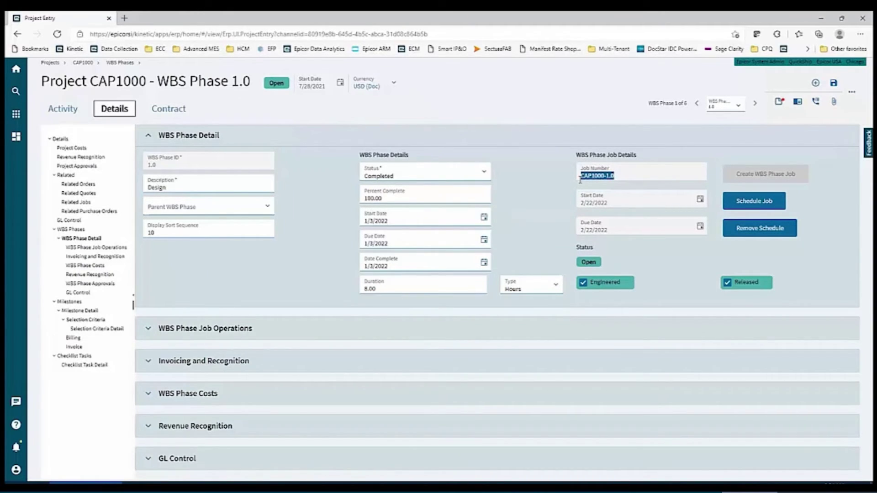
- Open Job Entry and load job CAP1000-1.0 using the copied job number
left_click(16, 114)
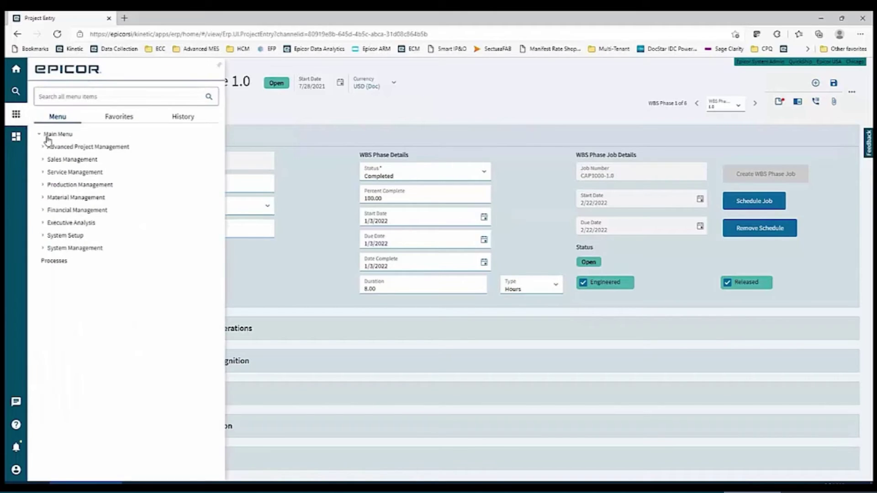
left_click(64, 185)
left_click(75, 197)
left_click(85, 223)
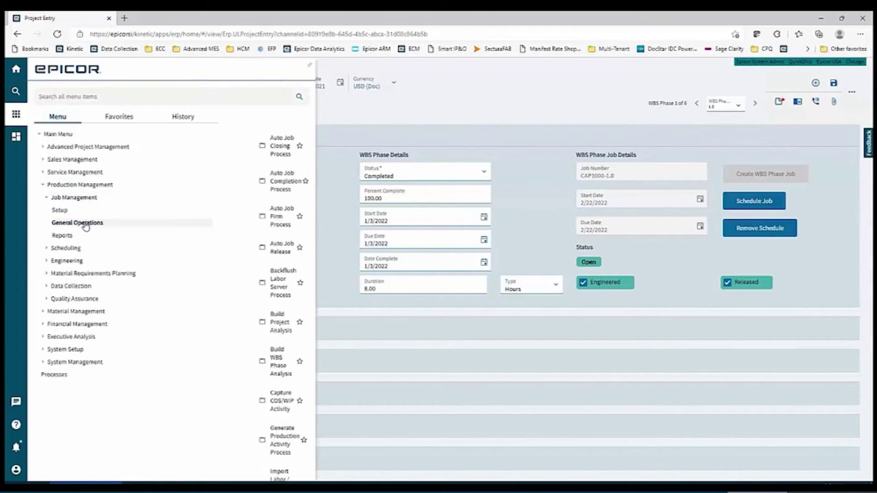
scroll(325, 310, "down", 5)
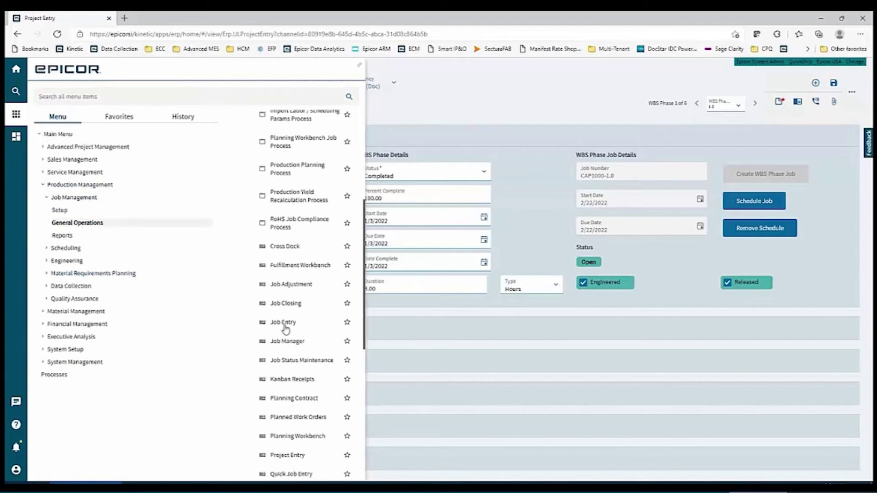
left_click(284, 323)
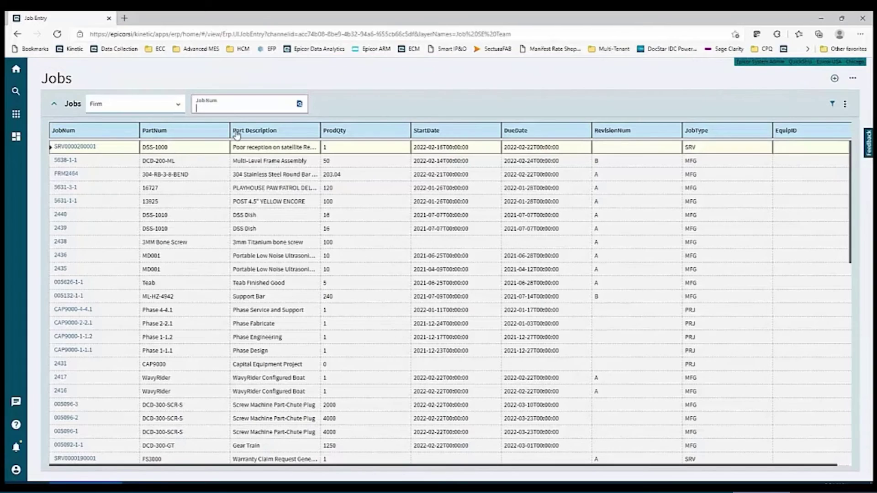
key("ctrl+v")
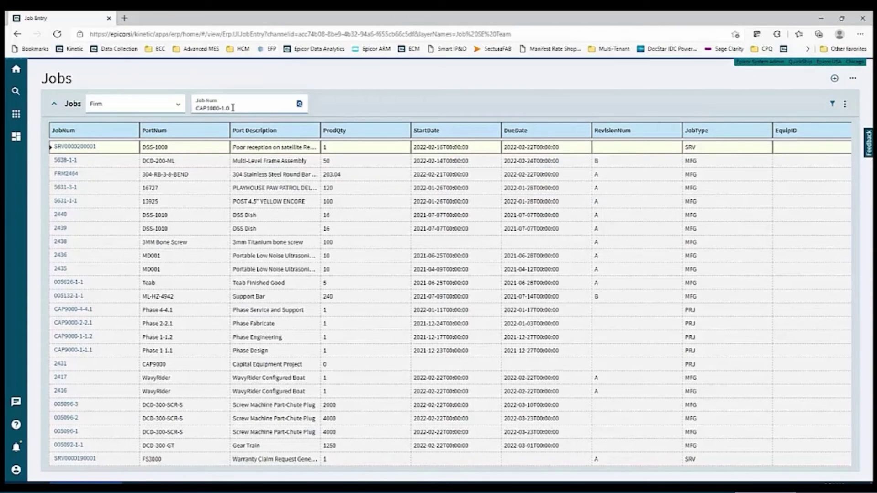
key("Return")
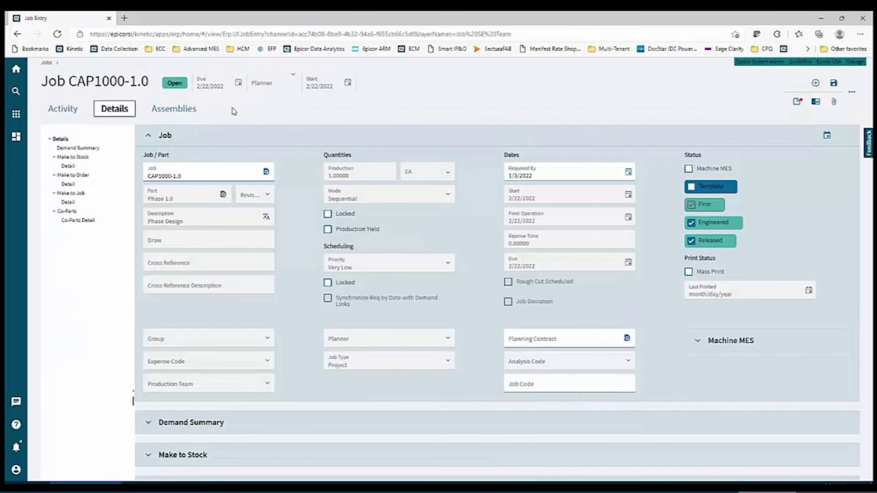
- Open operation 10, Design Part, in the job's assemblies
left_click(202, 110)
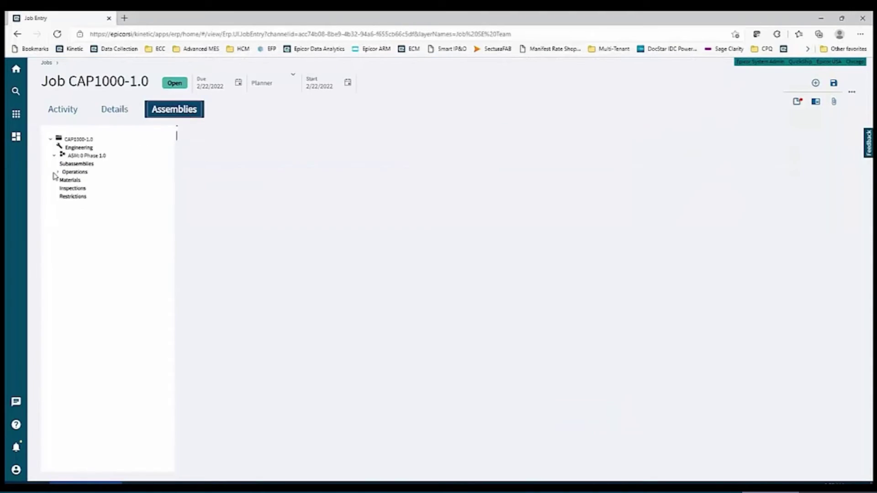
left_click(58, 172)
left_click(90, 179)
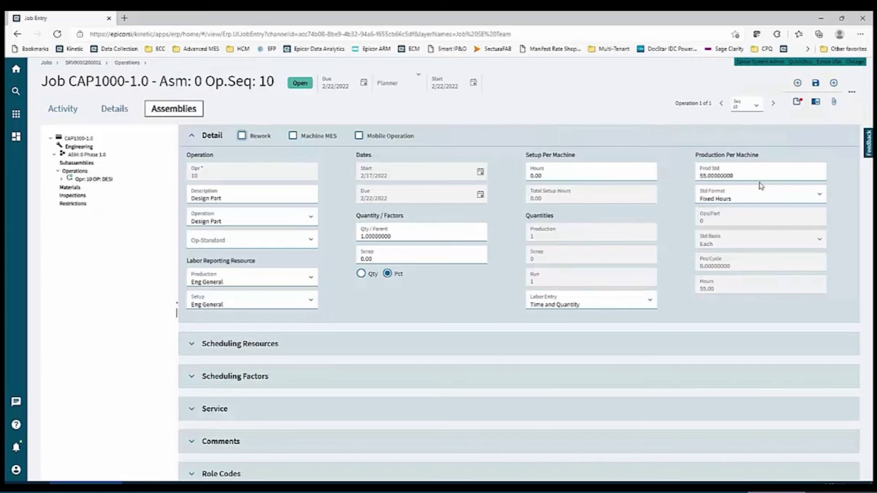
- Show the operation's scheduling resources and open the detail of resource line 20 with the Designer capability
left_click(200, 347)
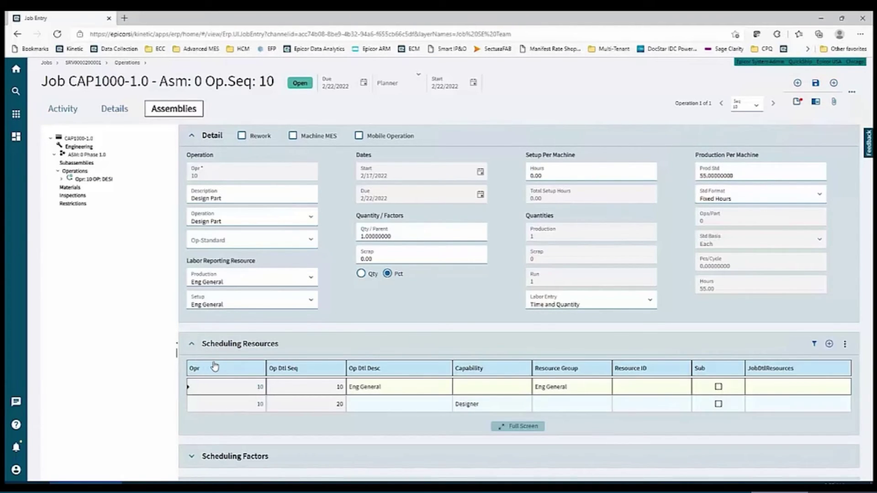
left_click(416, 391)
left_click(259, 407)
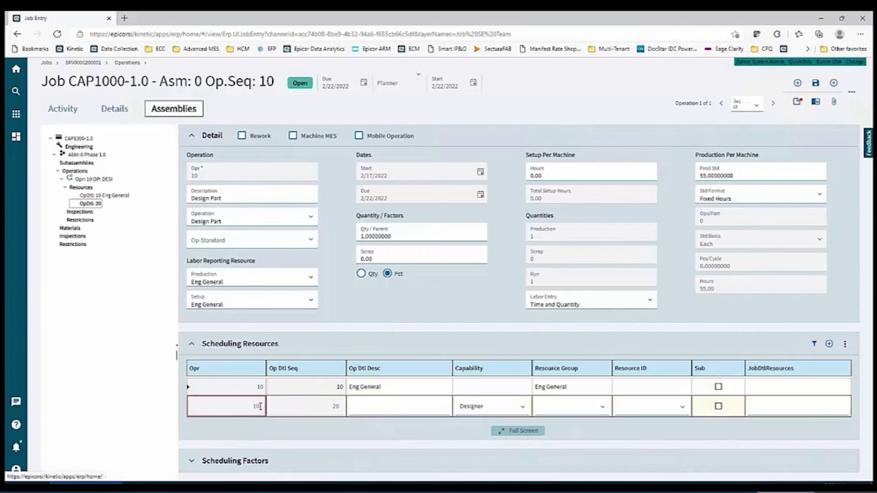
double_click(259, 407)
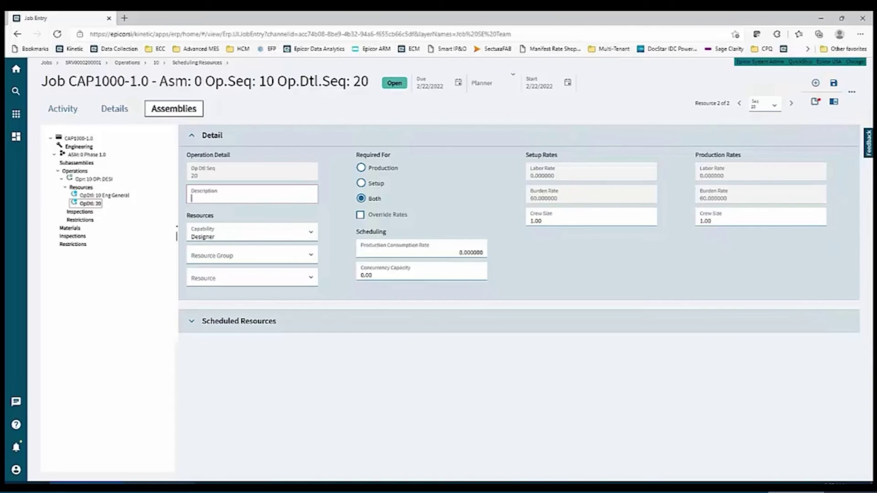
- Switch to the Kinetic desktop client, search the menu for "capab" and open Capability Maintenance
left_click(160, 482)
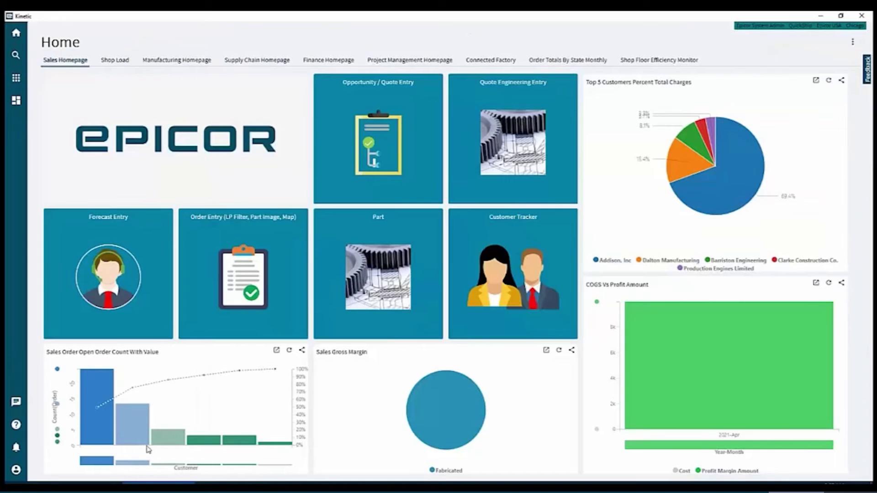
left_click(16, 78)
type("c")
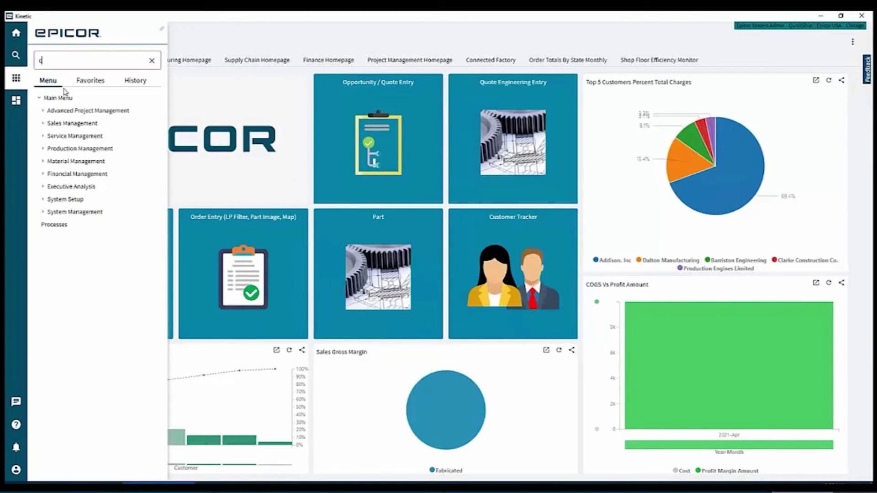
type("apab")
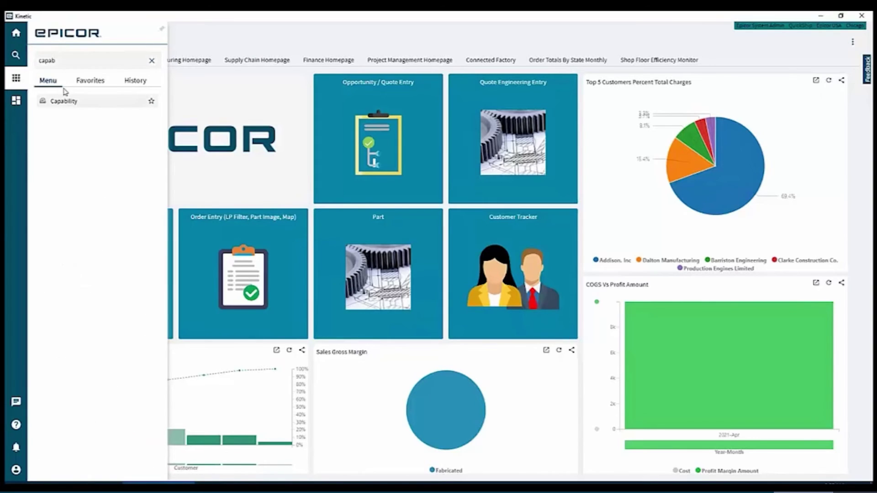
left_click(64, 101)
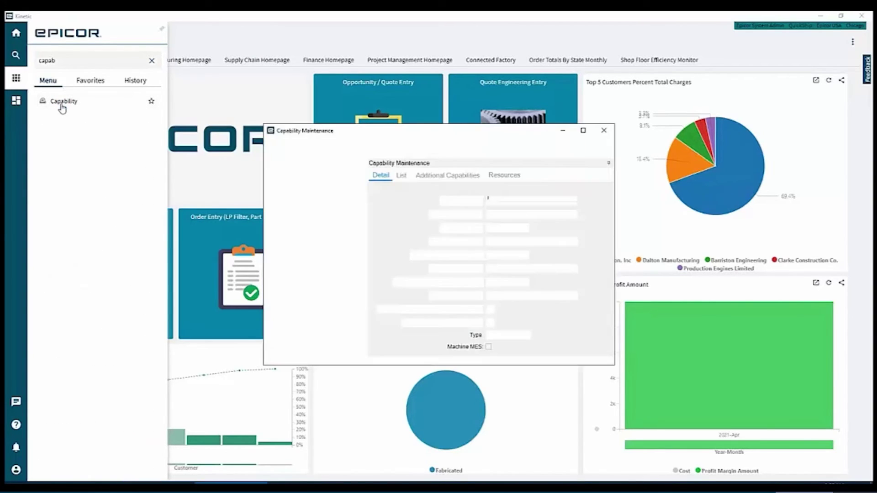
- Search the capabilities, load the Designer capability and maximize the Capability Maintenance window
left_click(462, 202)
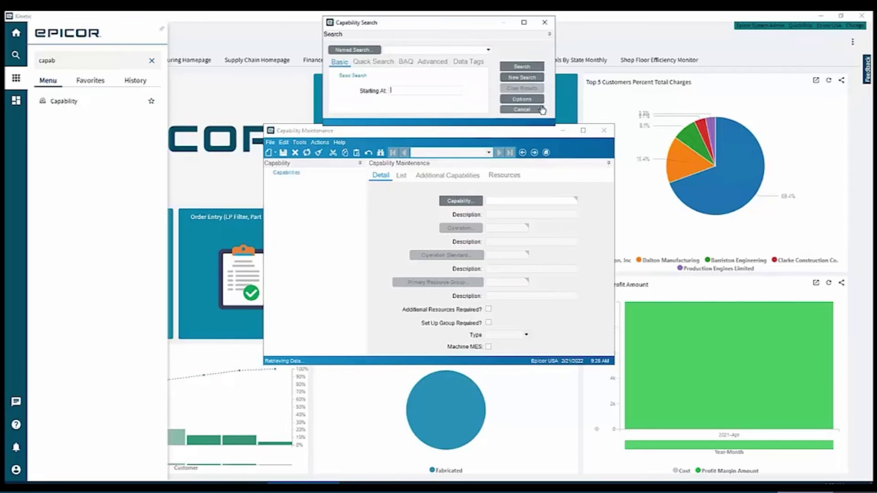
left_click(536, 69)
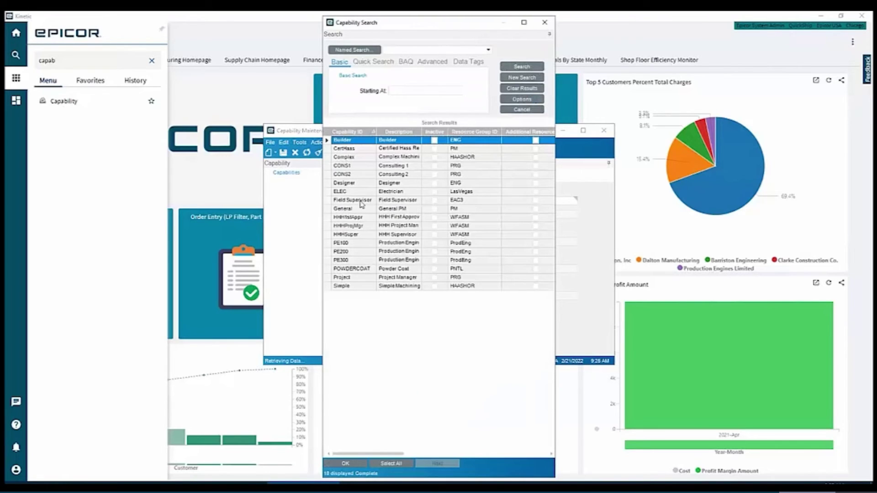
double_click(353, 183)
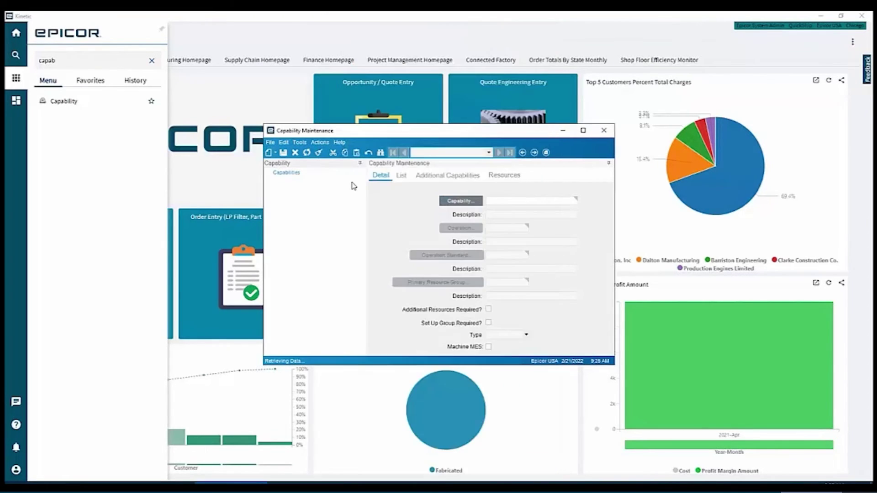
left_click(583, 130)
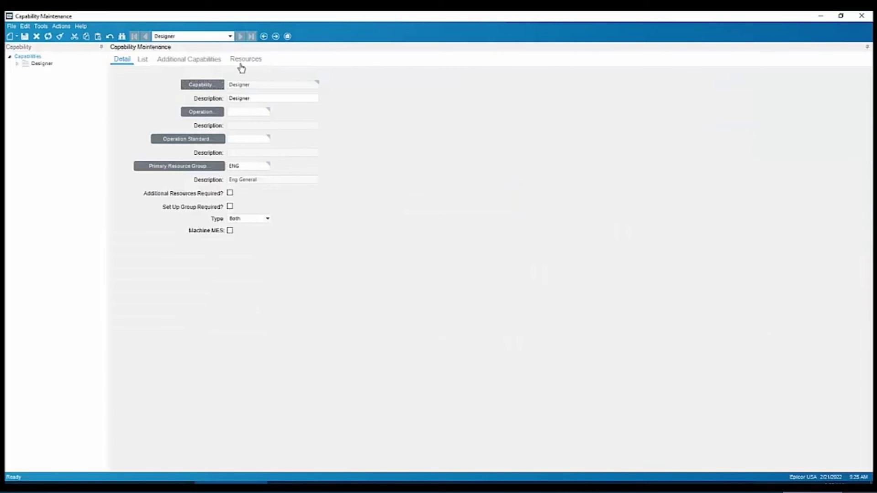
- Examine the resources assigned to the Designer capability in priority order, comparing their production factors
left_click(242, 60)
left_click(255, 80)
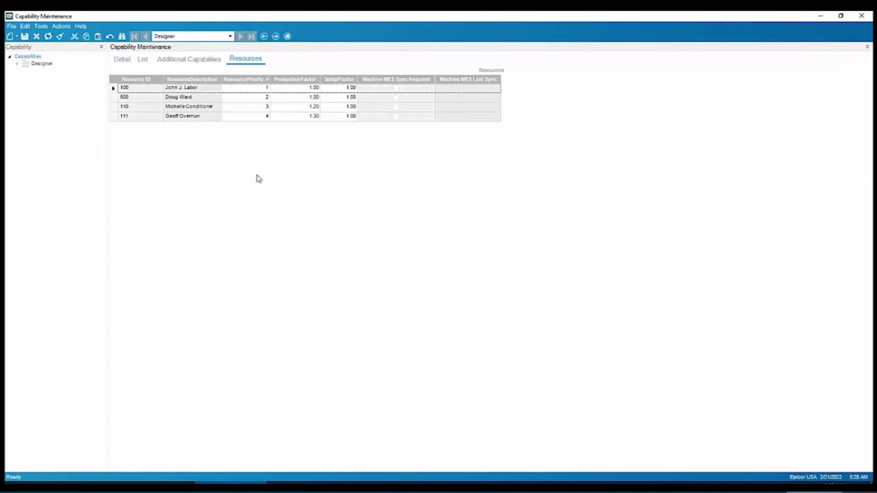
left_click(114, 90)
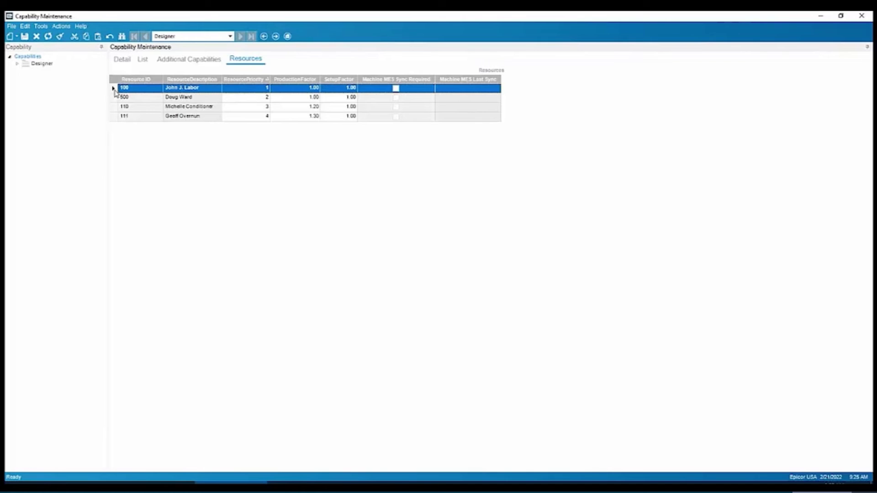
left_click(115, 98)
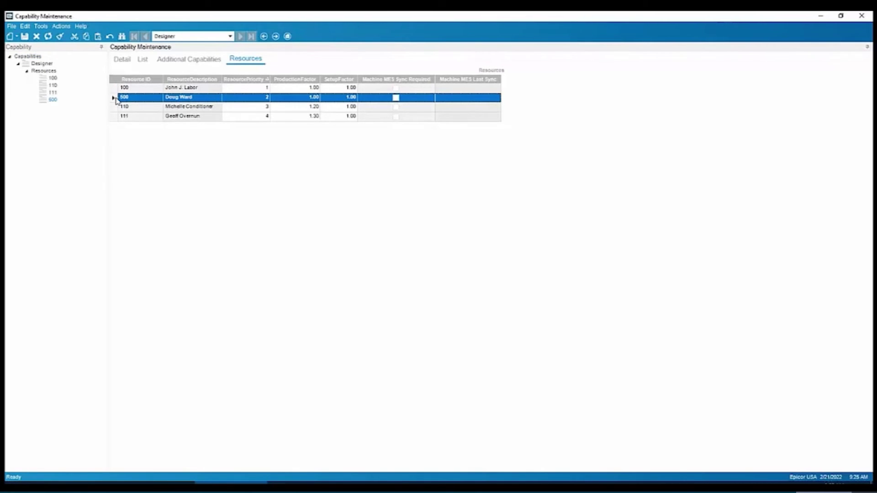
left_click(112, 108)
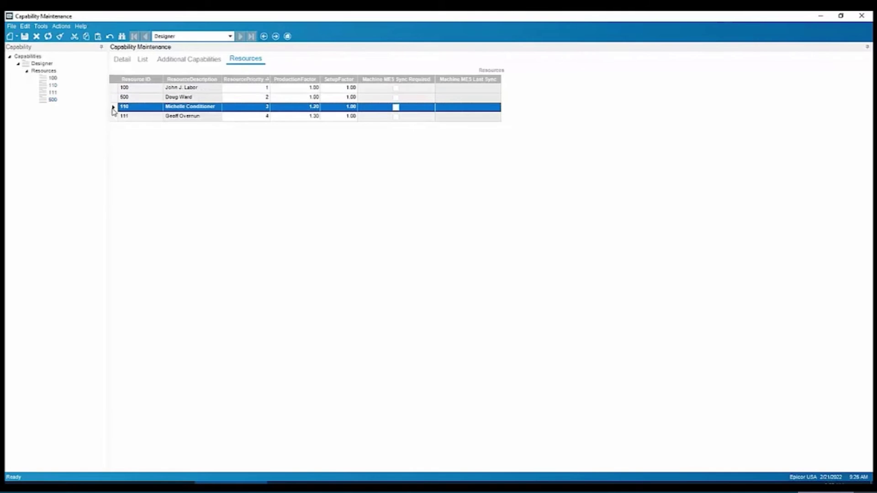
left_click(114, 118)
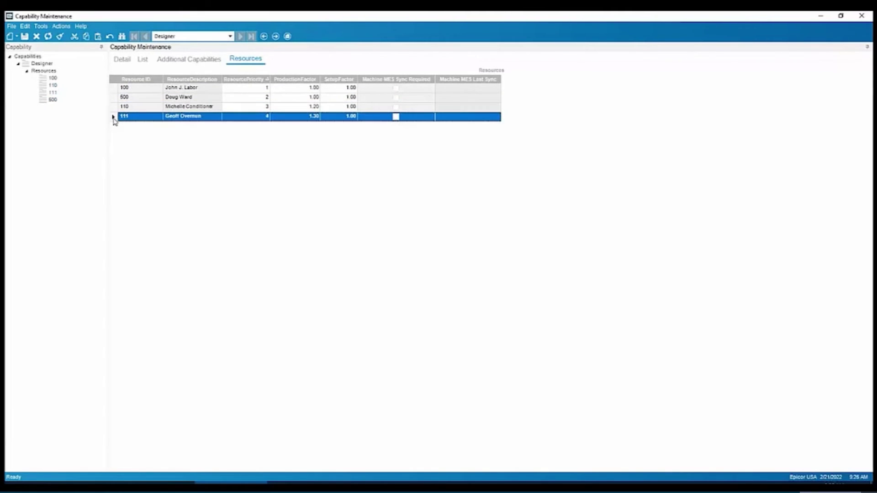
left_click(306, 128)
left_click(114, 109)
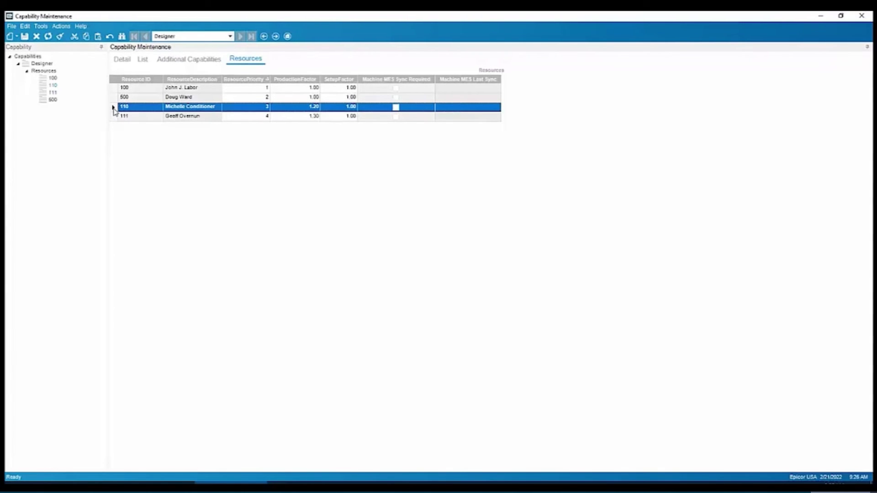
left_click(118, 117)
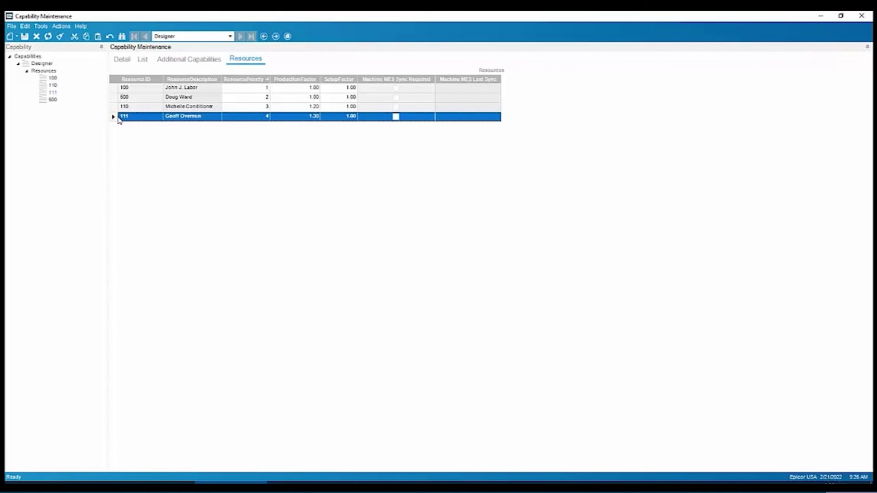
- Close Capability Maintenance, clear the menu search and go to the Kinetic home page in the browser
left_click(862, 15)
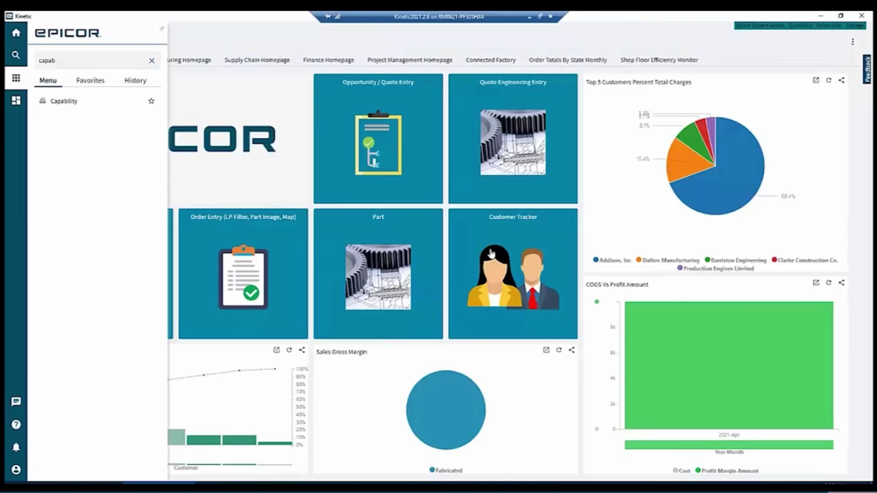
left_click(152, 61)
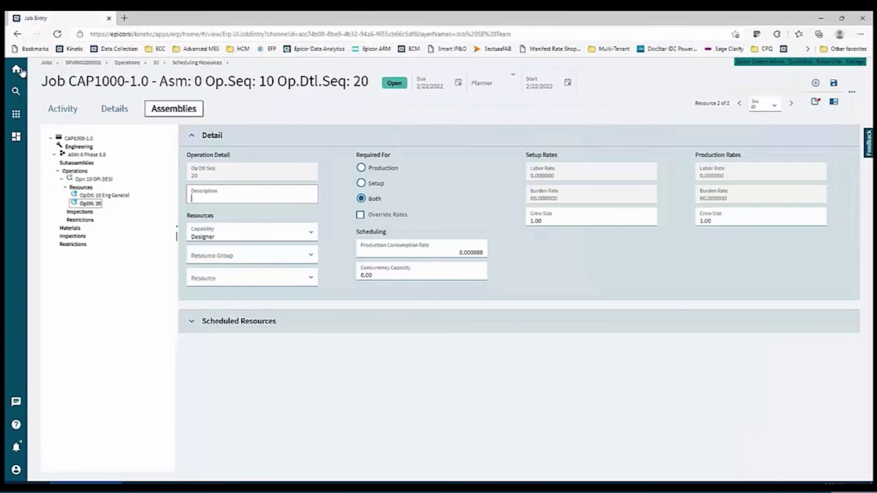
left_click(18, 70)
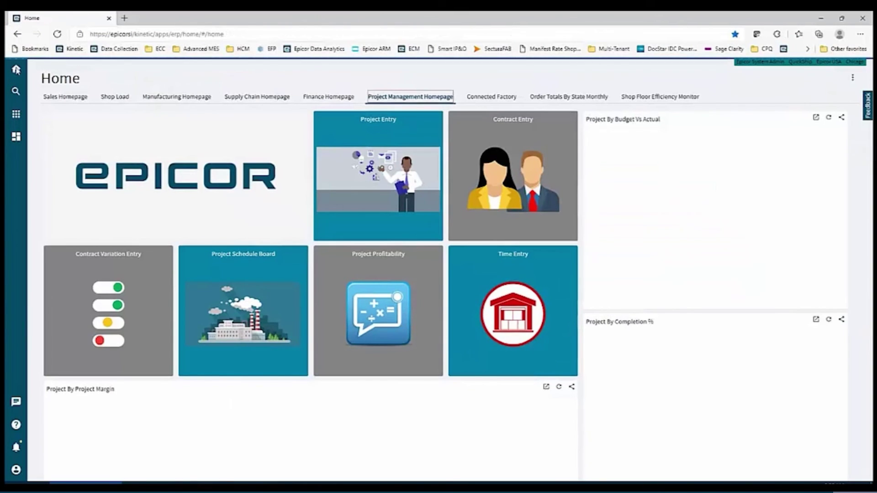